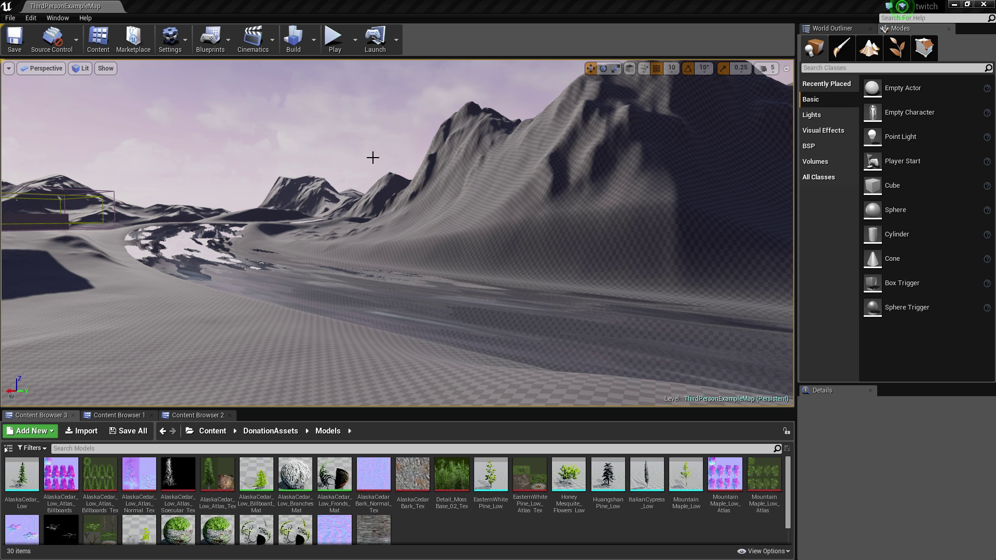
Step: Select the untextured landscape terrain in the level
right_drag(372, 158, 223, 208)
key(w)
right_drag(373, 185, 366, 143)
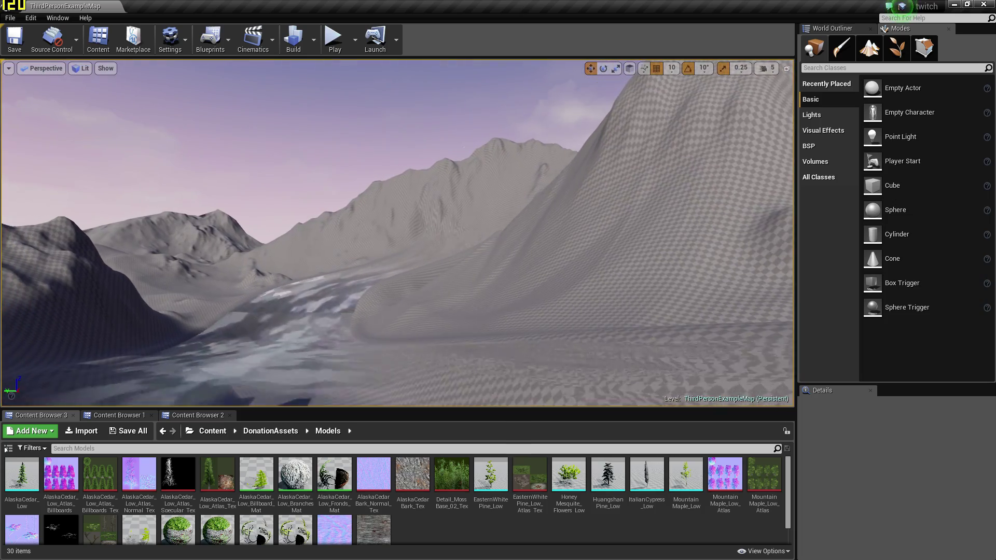
right_drag(366, 142, 288, 147)
click(279, 142)
click(288, 147)
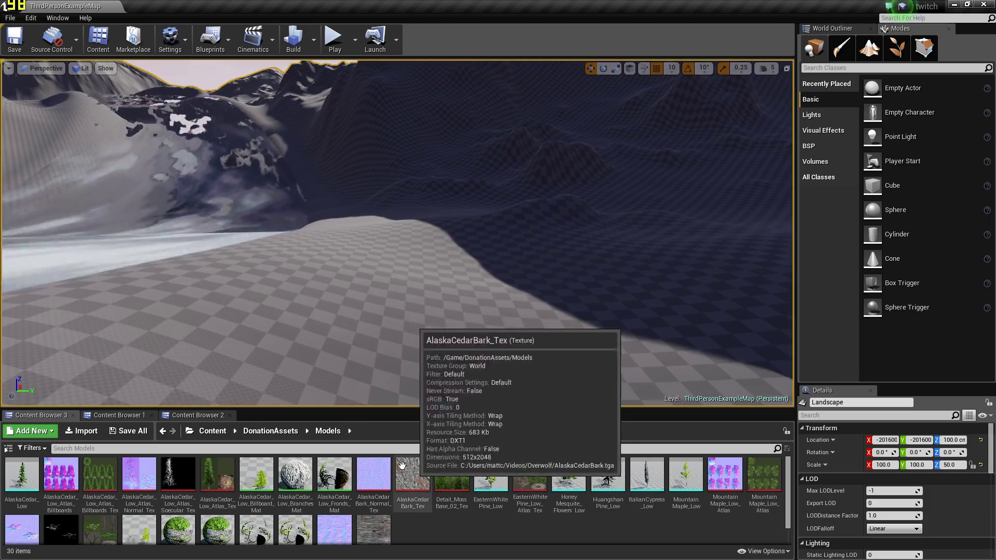
Step: Open the LandscapeAutoMaterial materials folder that holds the landscape auto-material assets
click(218, 431)
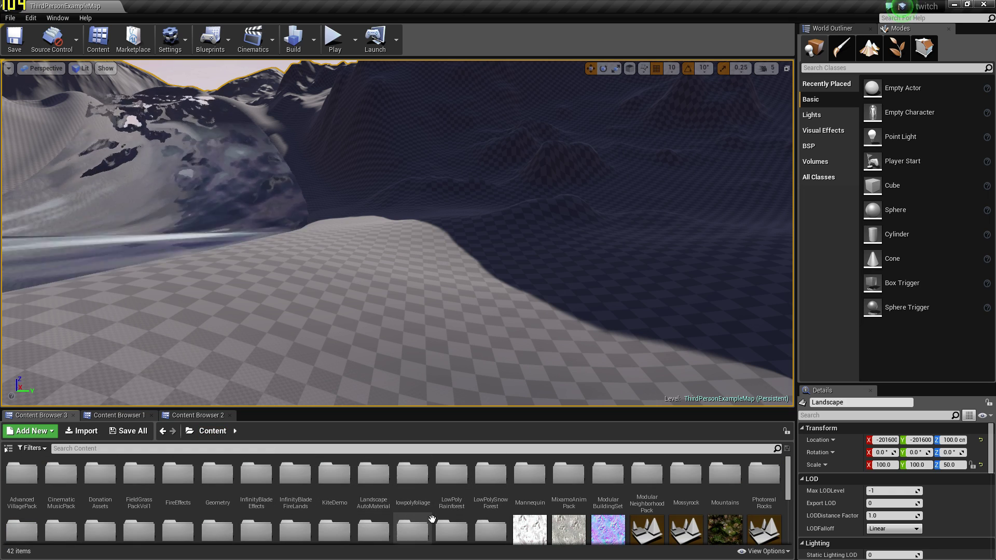
double_click(374, 477)
double_click(100, 475)
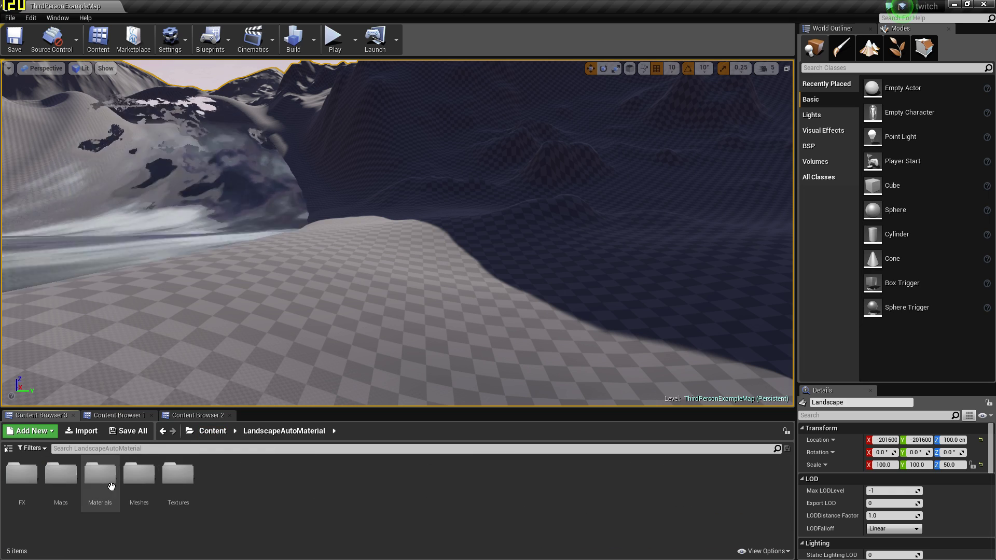
double_click(22, 475)
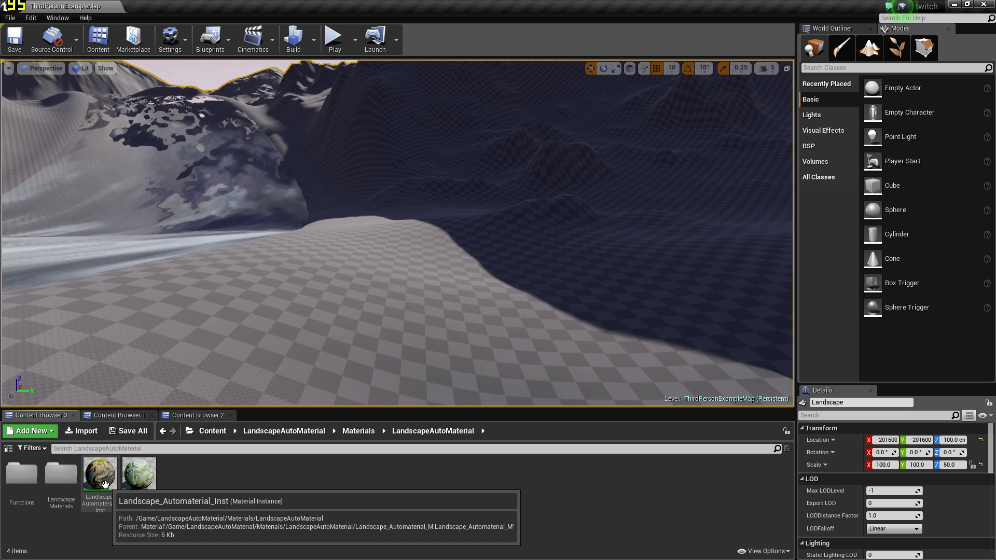
Step: Assign Landscape_Automaterial_Inst as the Landscape Material of the selected landscape
scroll(940, 491, down, 5)
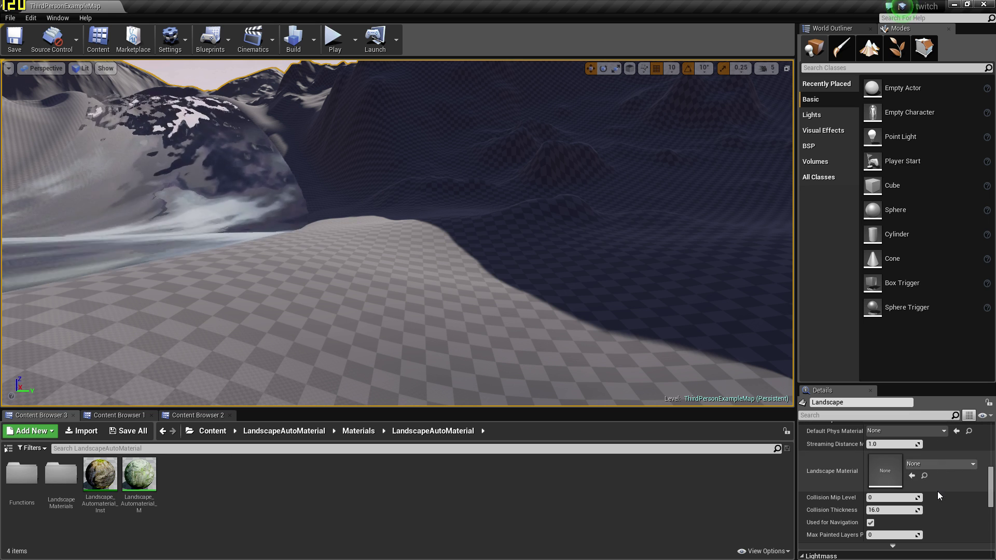
click(93, 473)
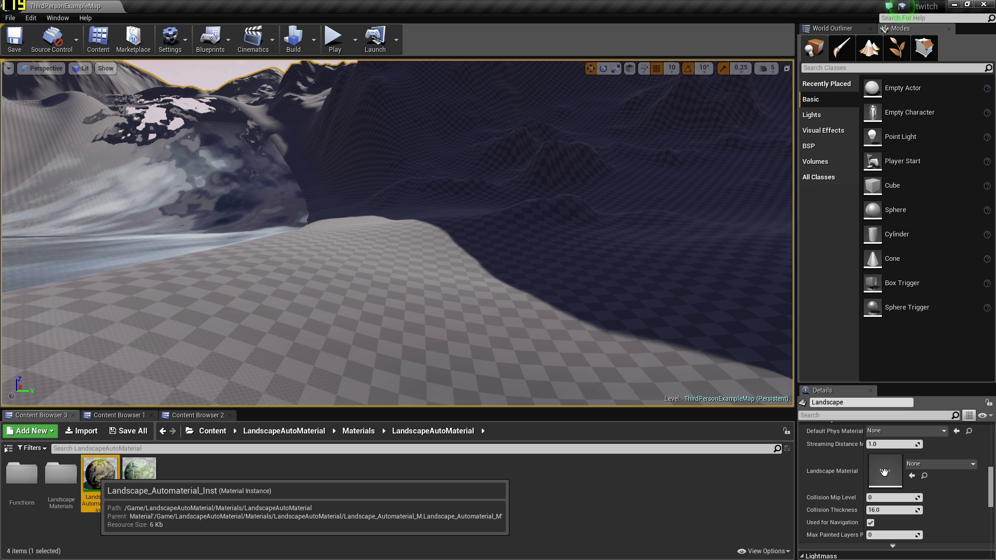
drag(885, 471, 885, 472)
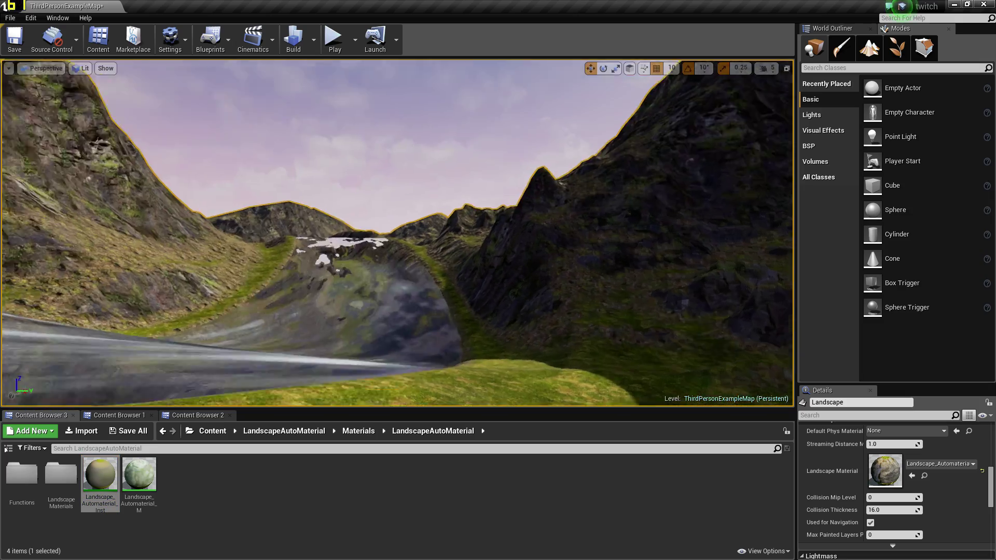
Step: Fly around the terrain to examine the applied auto material, its generated foliage and the river channel
right_drag(398, 232, 471, 222)
click(436, 230)
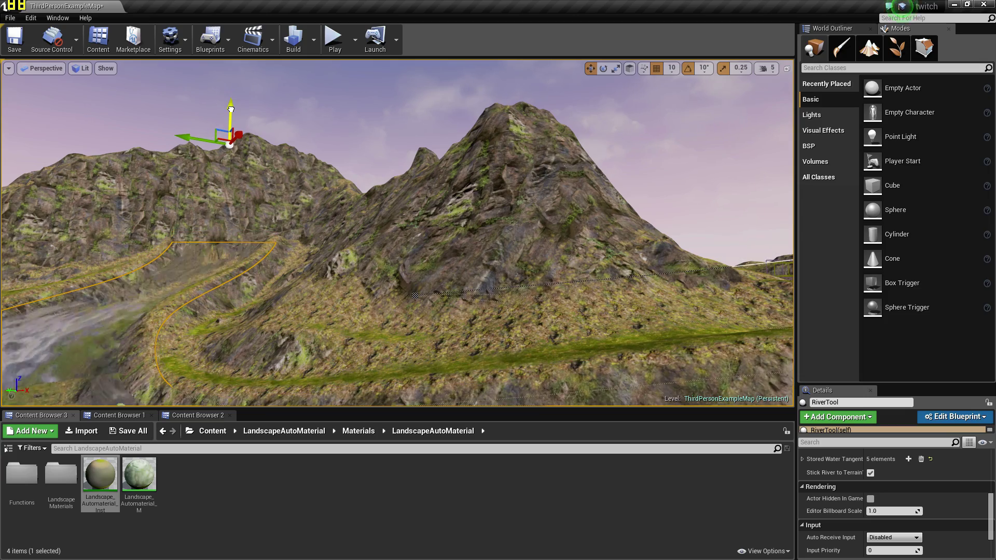
key(Escape)
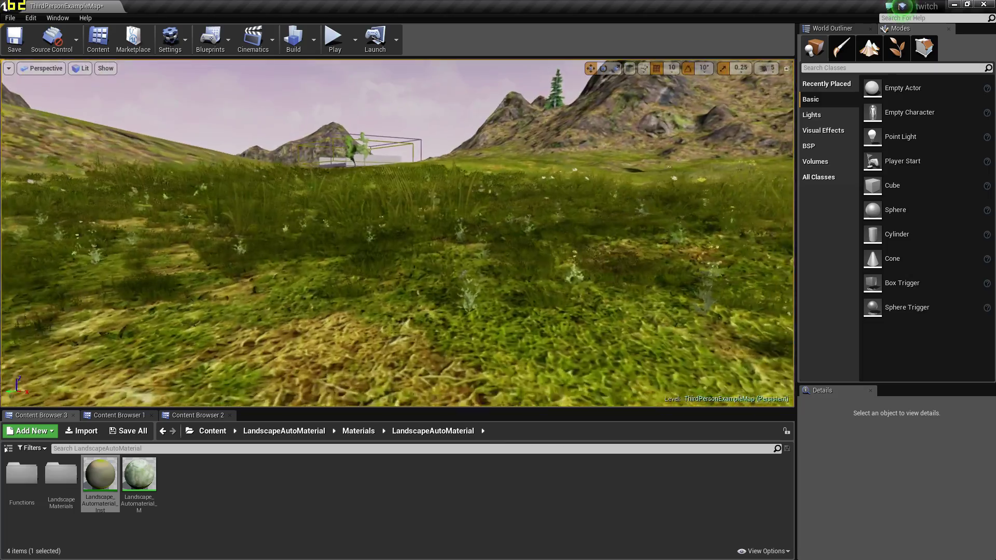
right_drag(397, 233, 161, 199)
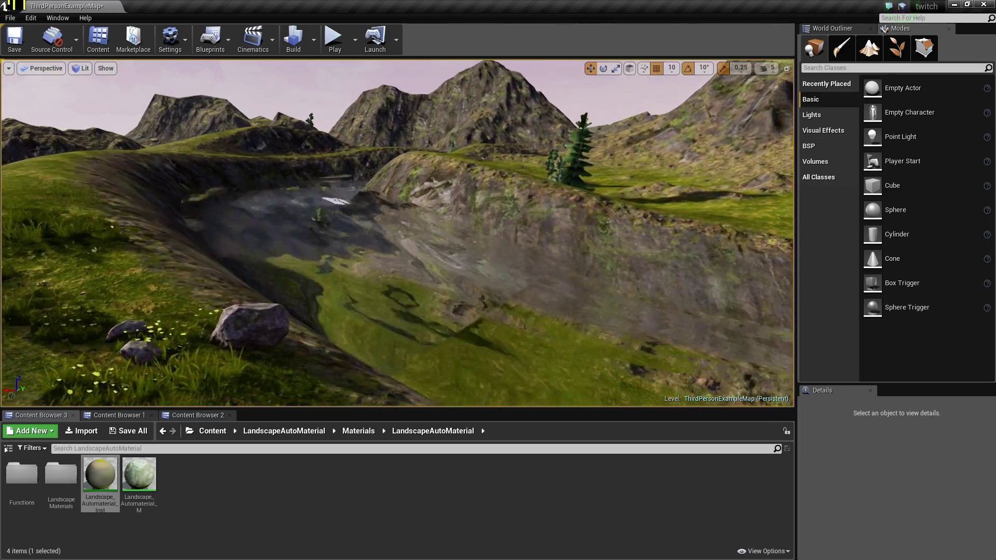
right_drag(398, 233, 649, 232)
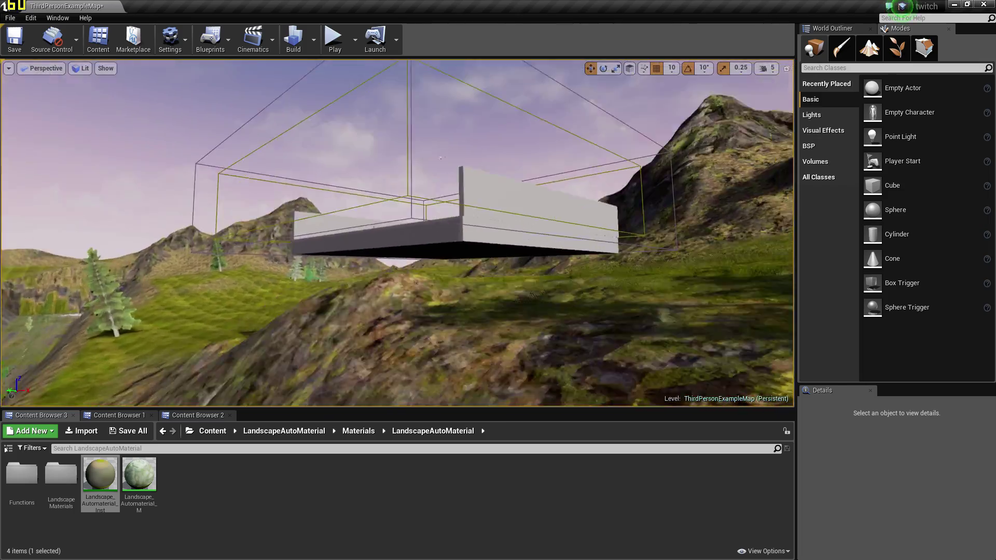
right_drag(397, 233, 483, 249)
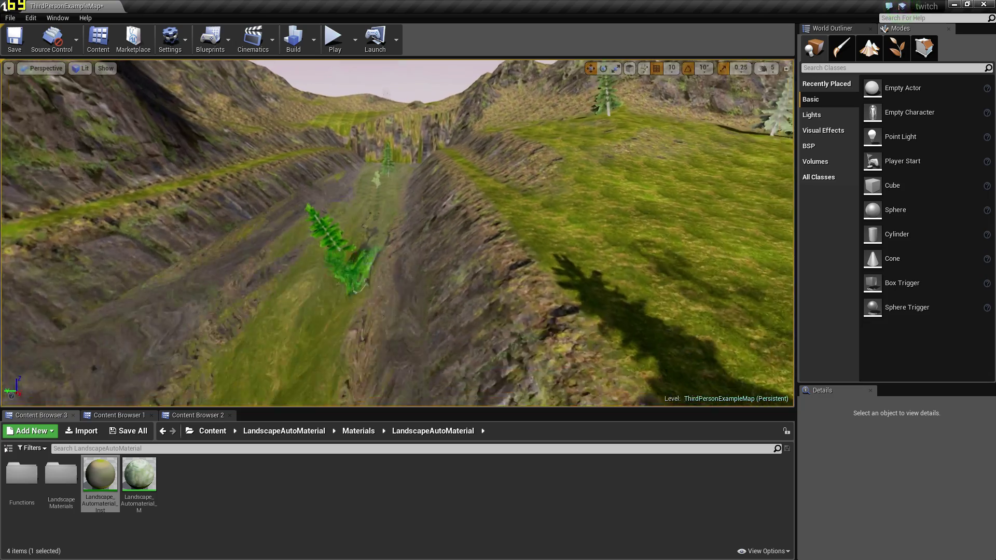
right_drag(397, 233, 398, 244)
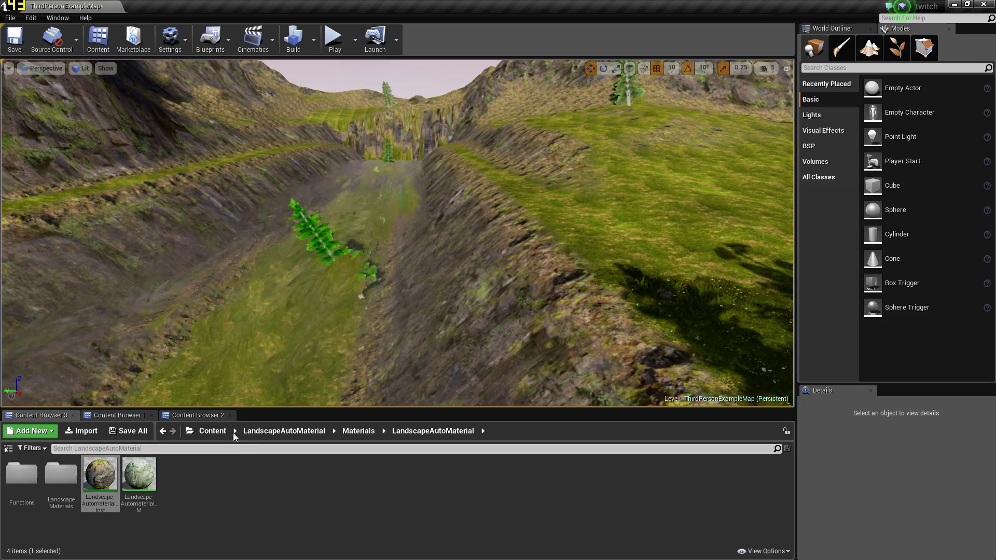
Step: Browse the folders and assets in the project's top-level Content folder
click(211, 432)
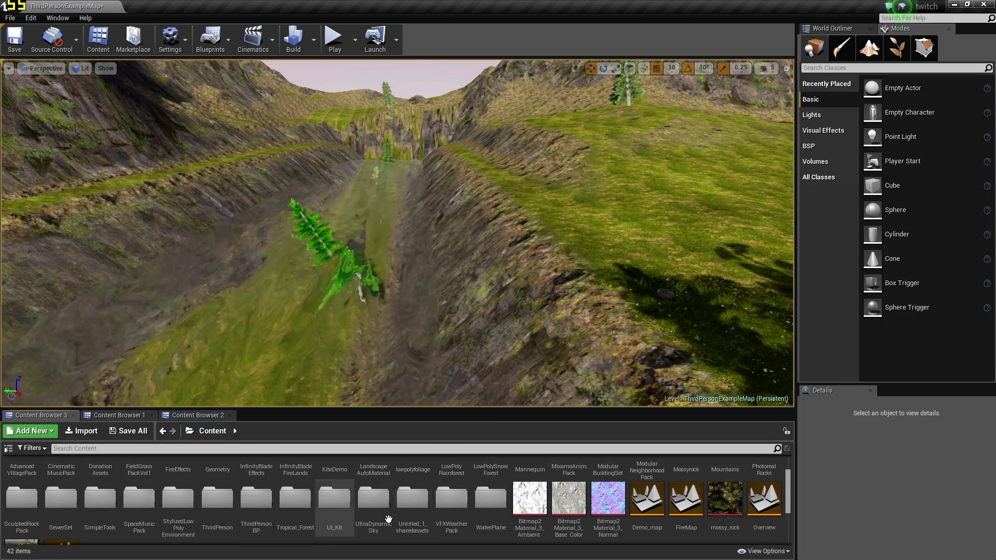
scroll(415, 515, down, 2)
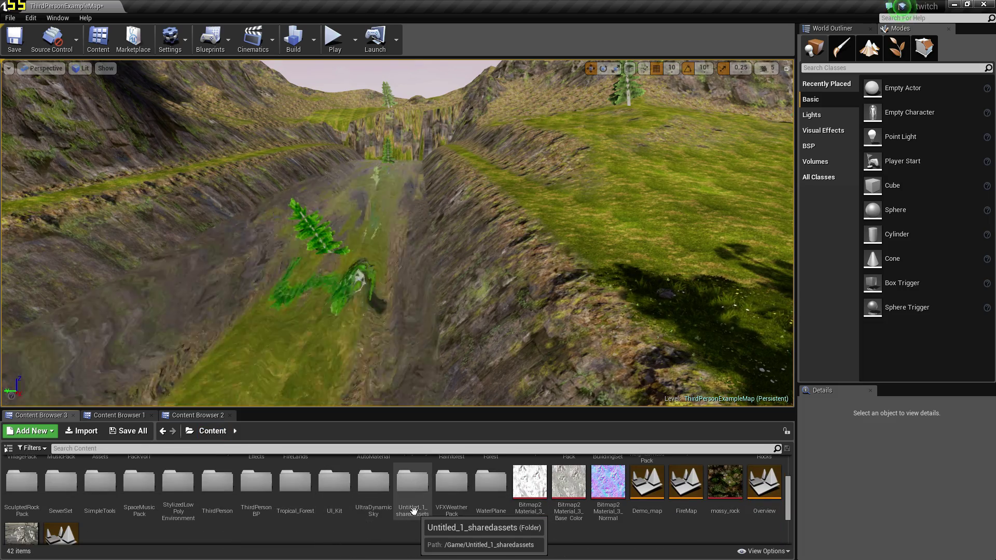
scroll(415, 512, up, 2)
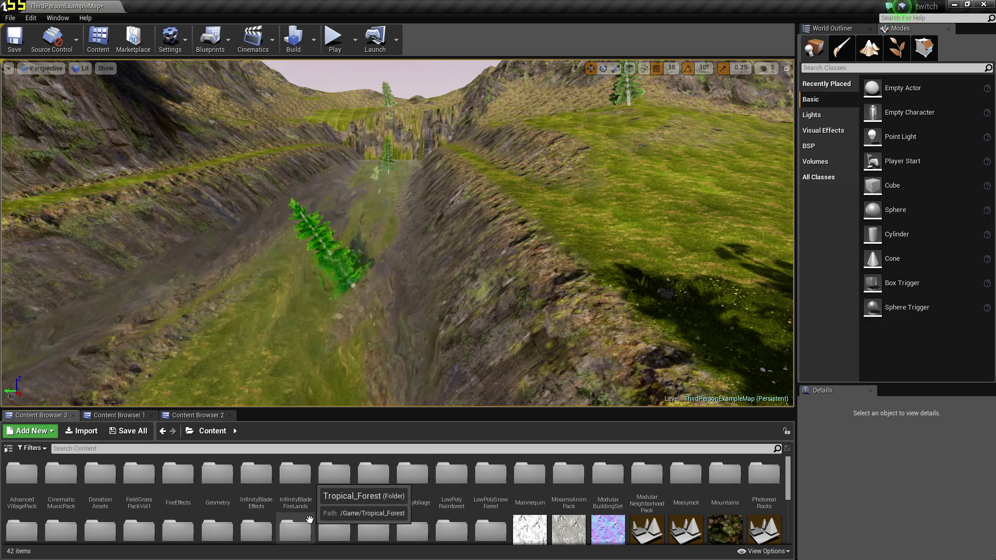
scroll(465, 508, down, 2)
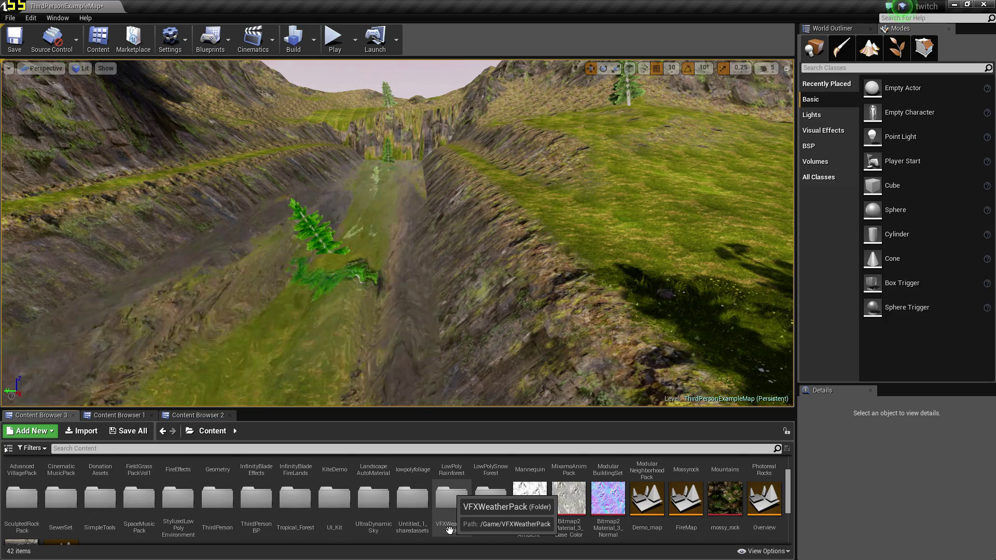
scroll(449, 529, up, 1)
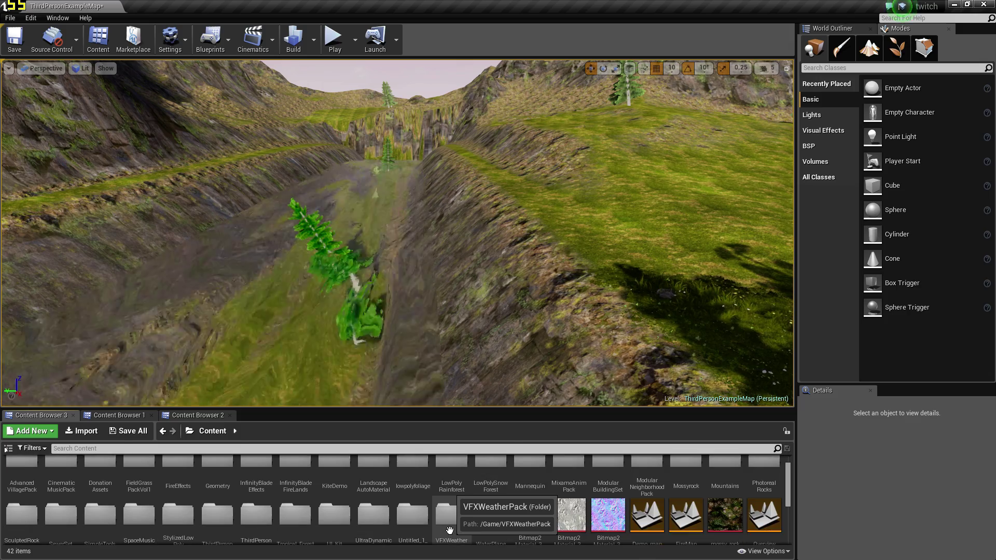
scroll(450, 530, down, 2)
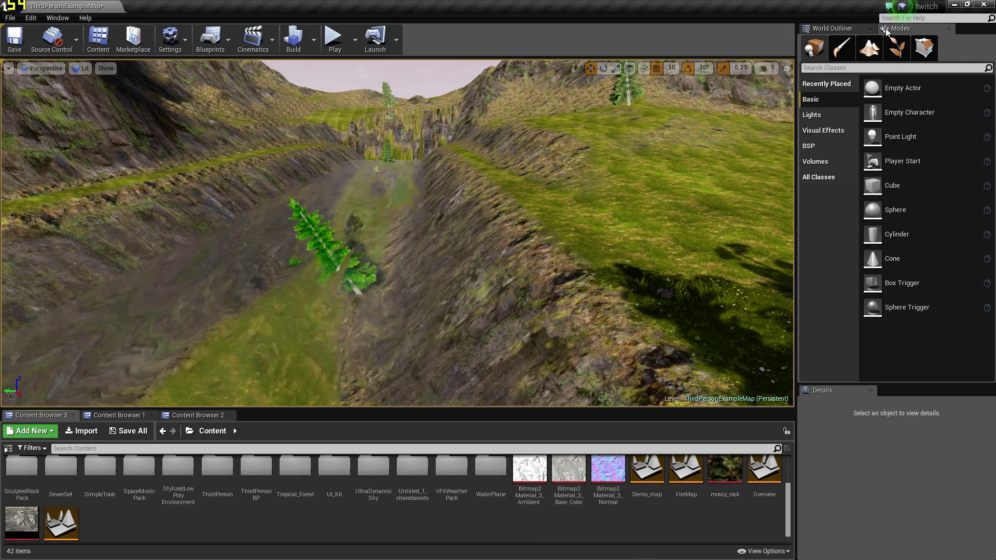
Step: Select the RiverTool actor and enlarge its property view to review the river settings
click(851, 28)
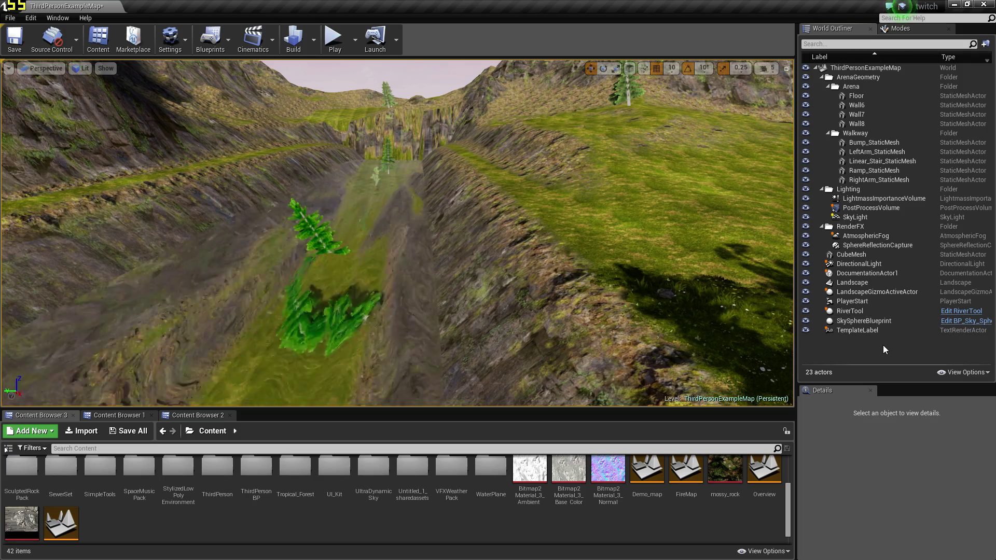
click(849, 311)
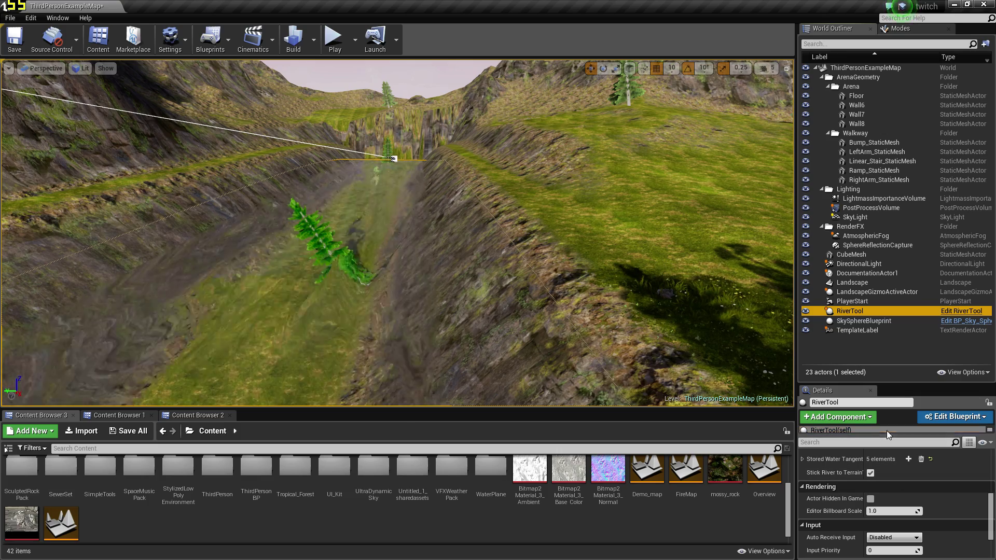
drag(890, 387, 890, 87)
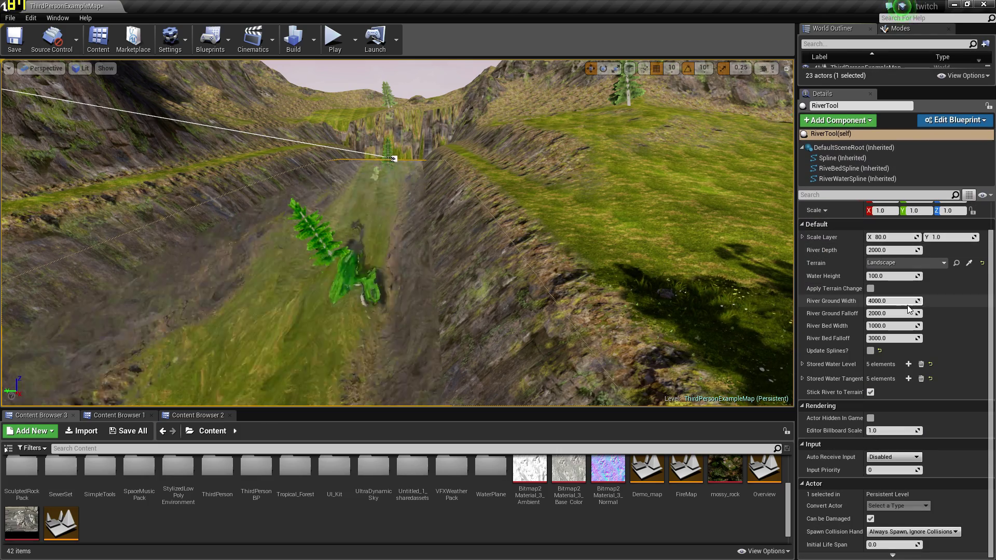
scroll(909, 309, up, 2)
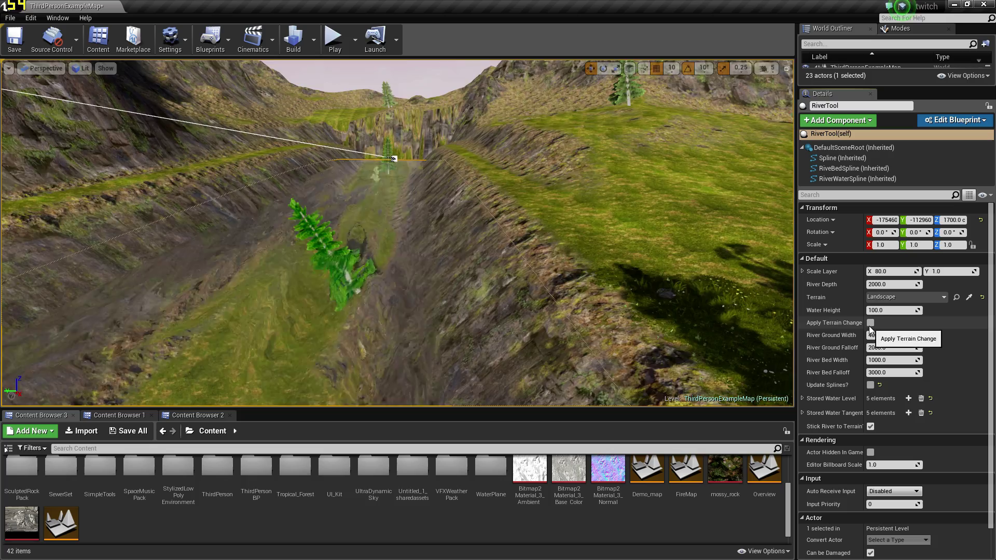
Step: Switch to landscape sculpting and choose the Smooth tool for the steep cliff at the river's end
right_drag(570, 234, 540, 218)
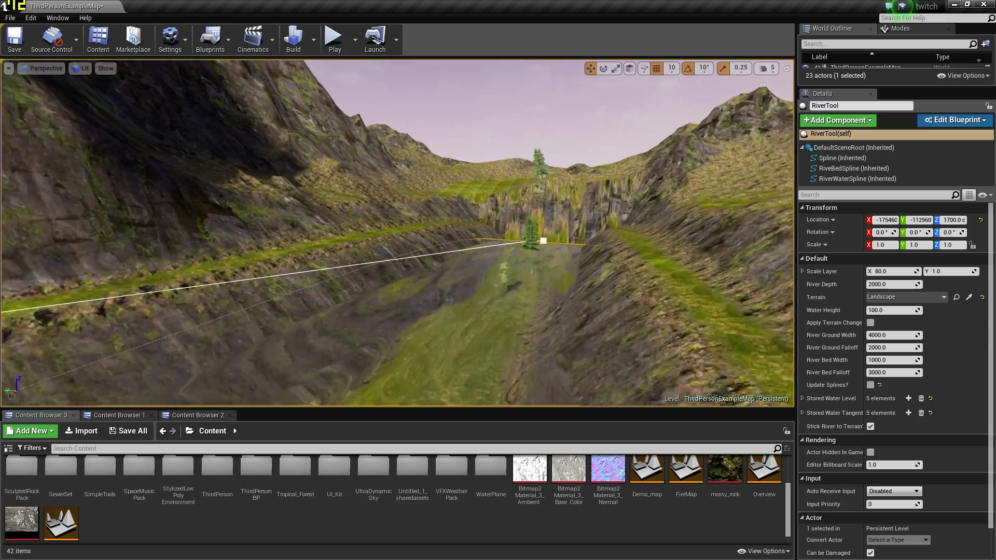
right_drag(395, 234, 395, 234)
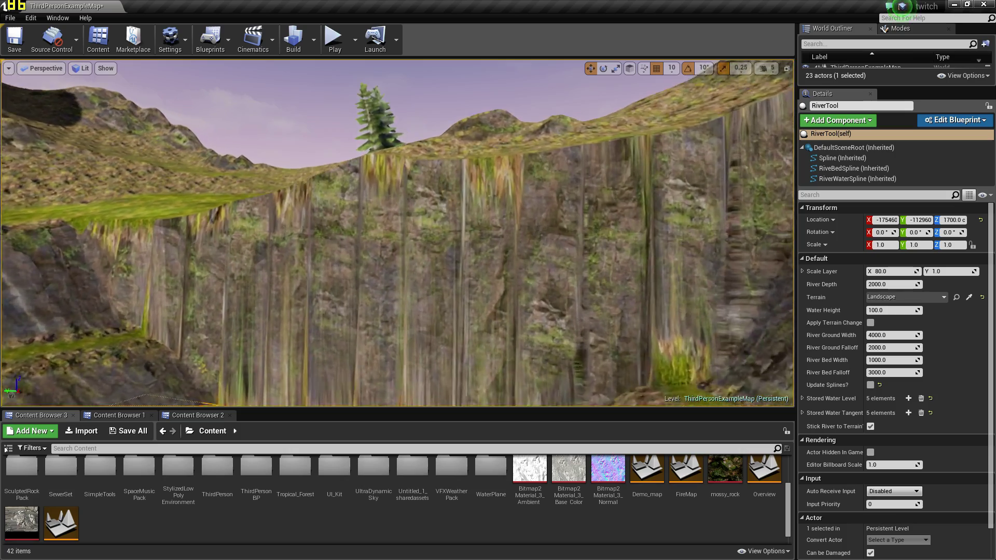
right_drag(676, 196, 675, 196)
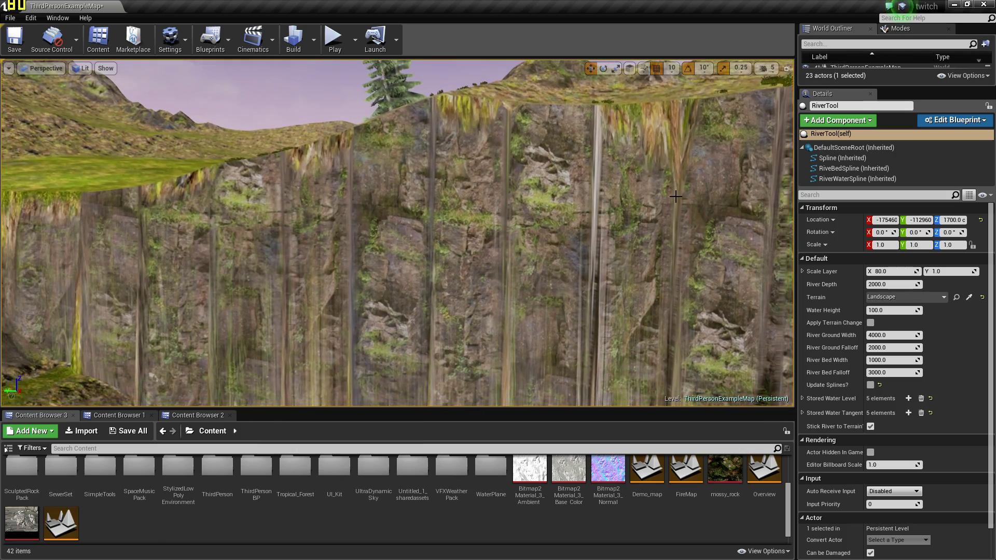
click(900, 28)
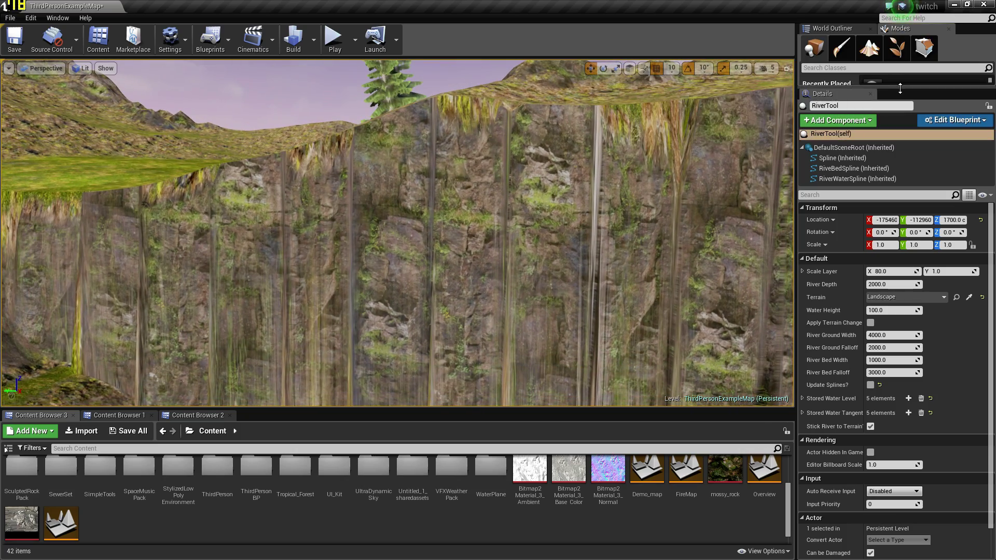
drag(900, 89, 900, 220)
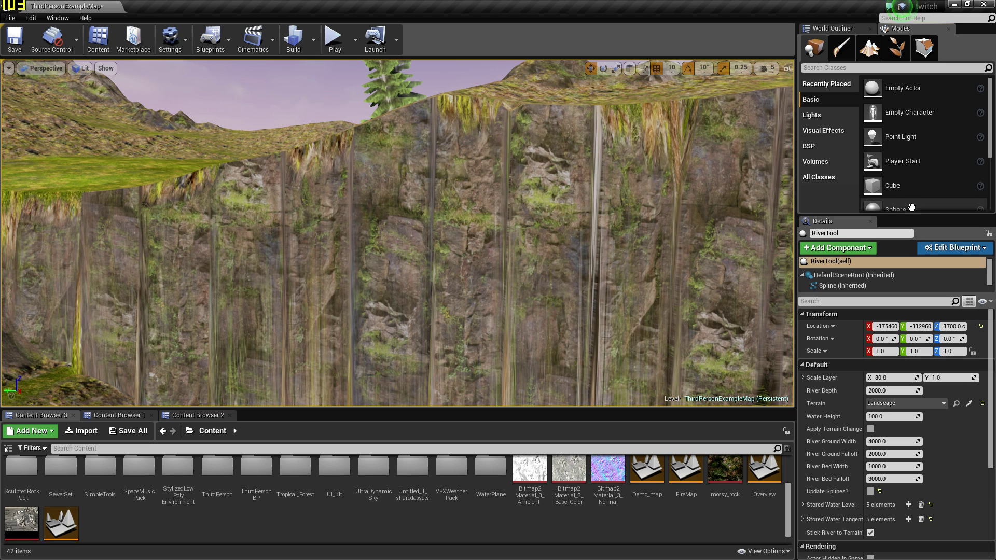
click(883, 61)
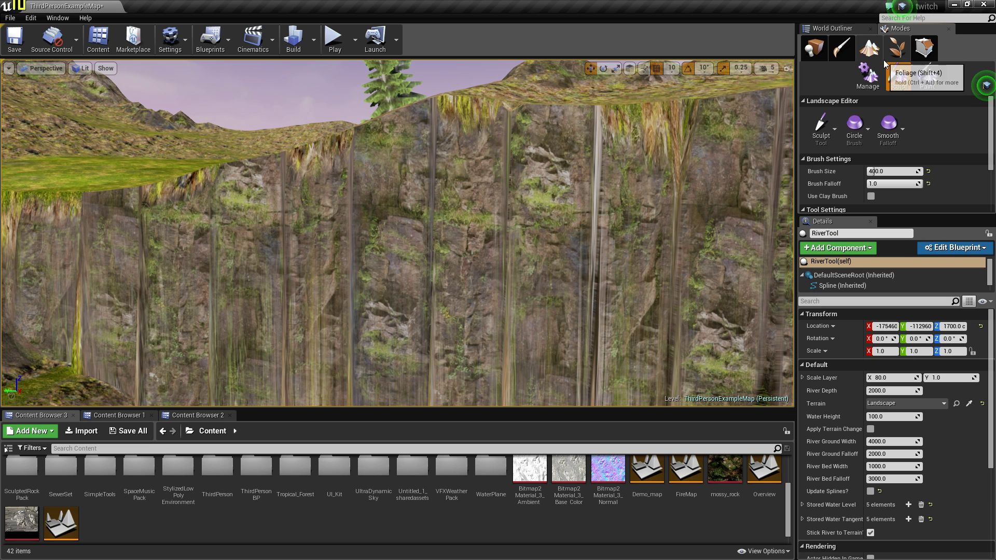
scroll(862, 125, down, 1)
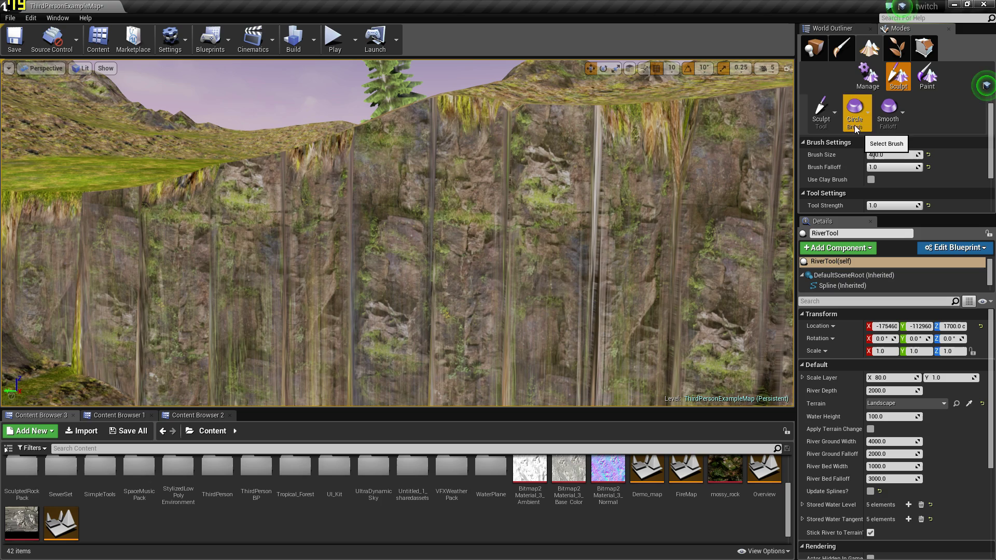
click(831, 118)
click(834, 182)
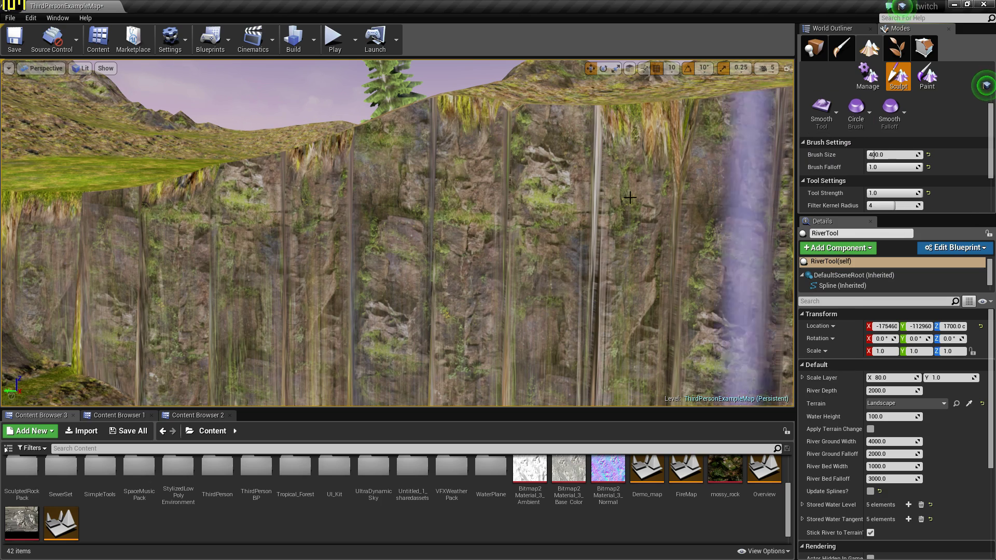
Step: Smooth the jagged vertical cliff face at the end of the river channel with the 400 circle brush
mouse_move(747, 213)
mouse_down()
mouse_move(256, 200)
mouse_move(46, 217)
mouse_move(768, 208)
mouse_up()
mouse_move(524, 191)
right_down()
mouse_move(550, 191)
mouse_move(524, 191)
right_up()
mouse_move(523, 190)
mouse_down()
mouse_move(587, 207)
mouse_move(104, 218)
mouse_up()
right_drag(319, 220, 270, 259)
click(319, 220)
right_drag(319, 220, 356, 156)
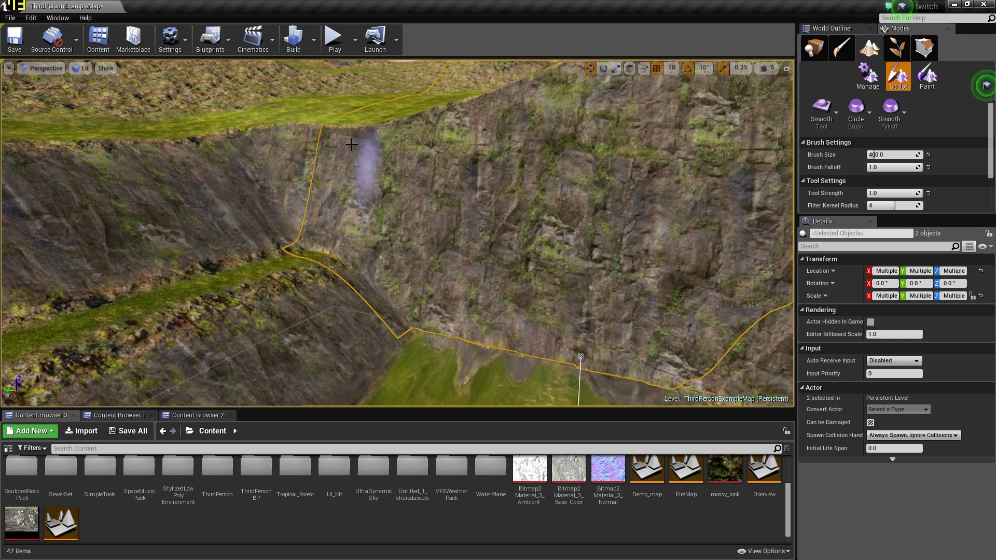
Step: Flatten the upper part of the cliff at the river's end with the Flatten sculpting tool
click(824, 114)
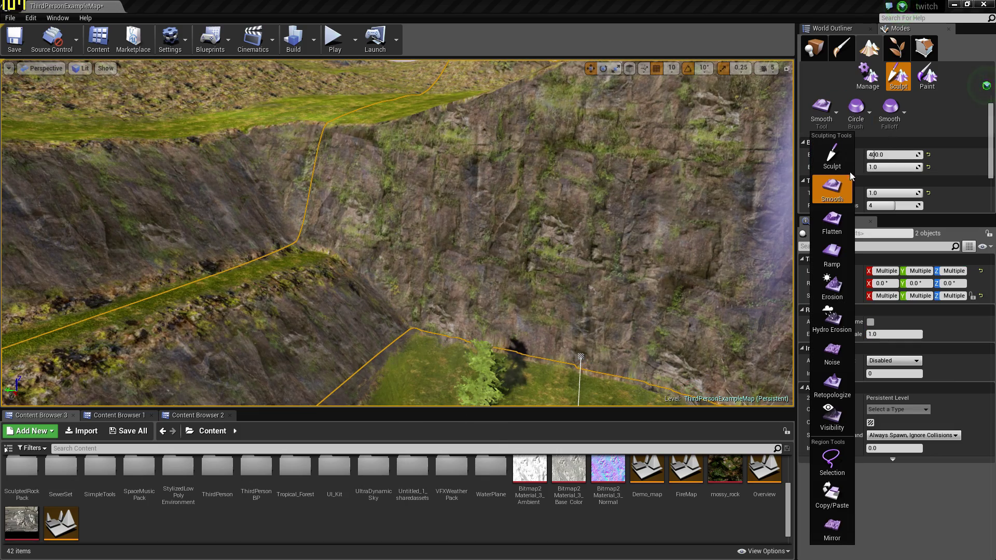
click(833, 229)
mouse_move(294, 144)
mouse_down()
mouse_move(543, 132)
mouse_move(768, 146)
mouse_move(460, 138)
mouse_move(482, 184)
mouse_move(301, 156)
mouse_up()
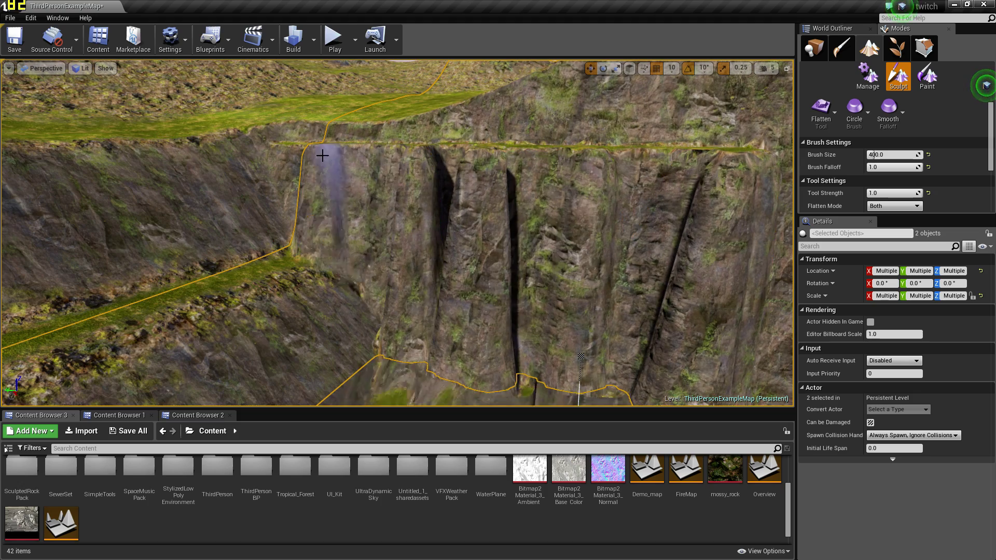
Step: Enlarge the Flatten brush to about 1233 and flatten the jagged cliff at the end of the river channel
drag(875, 154, 888, 155)
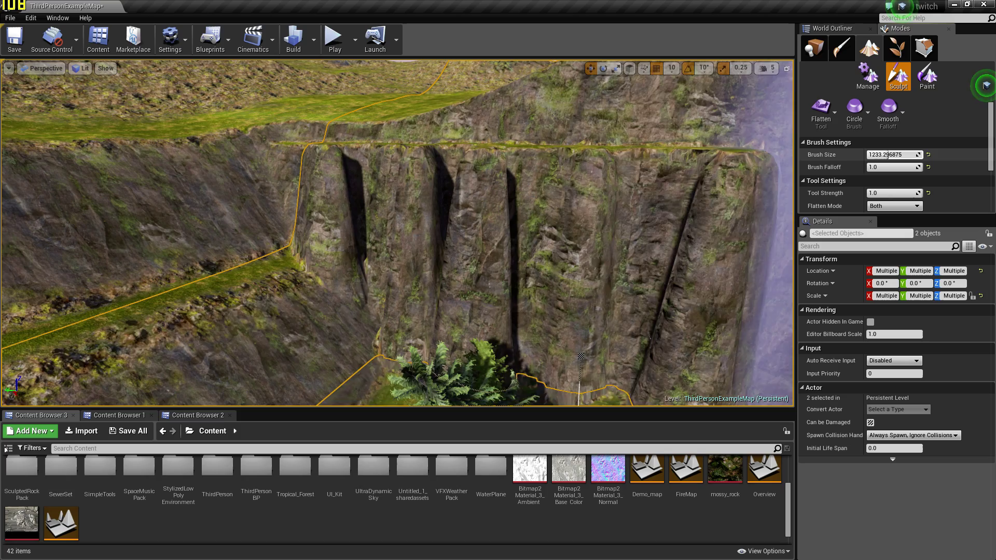
drag(270, 151, 561, 160)
right_drag(561, 160, 511, 197)
Step: Switch to the Erosion sculpting tool and erode the flattened cliff at the river's end into rougher slopes
click(828, 113)
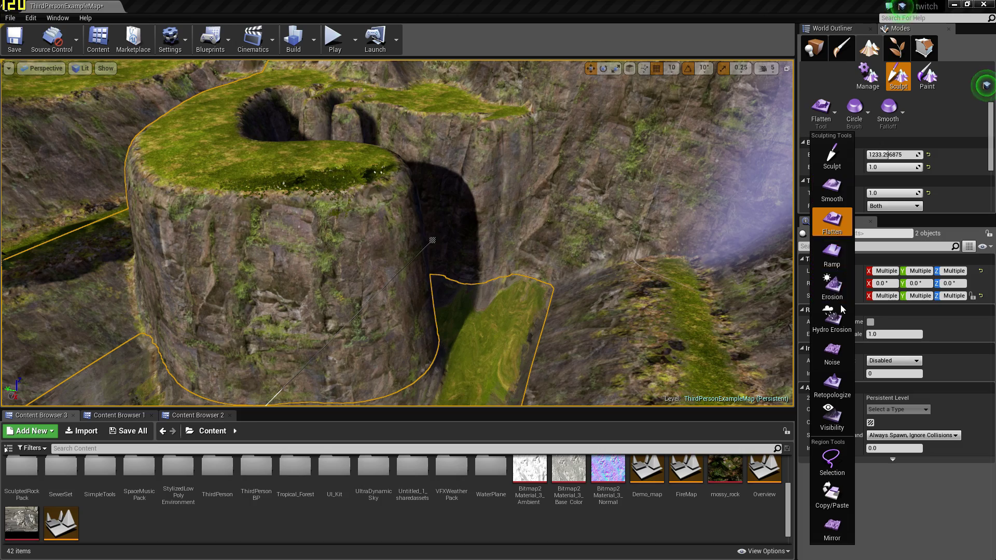
click(832, 291)
mouse_move(675, 129)
mouse_down()
mouse_move(633, 84)
mouse_move(414, 127)
mouse_move(651, 185)
mouse_move(653, 169)
mouse_move(506, 222)
mouse_move(391, 241)
mouse_move(467, 256)
mouse_move(534, 227)
mouse_move(238, 204)
mouse_move(194, 189)
mouse_move(167, 103)
mouse_move(741, 249)
mouse_move(641, 311)
mouse_move(558, 327)
mouse_up()
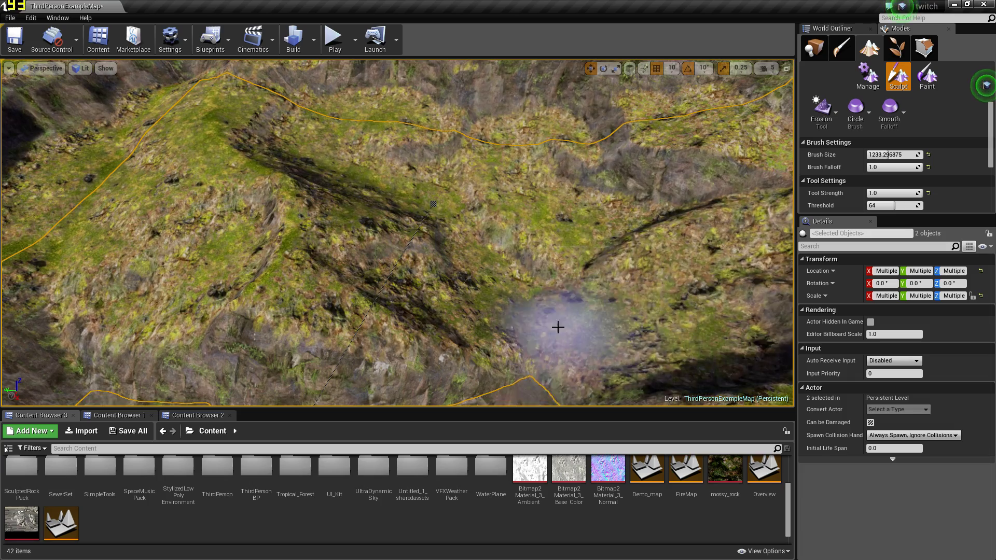
mouse_move(559, 327)
right_down()
mouse_move(567, 329)
mouse_move(600, 263)
right_up()
mouse_move(600, 262)
mouse_down()
mouse_move(506, 191)
mouse_move(327, 203)
mouse_move(127, 180)
mouse_move(49, 268)
mouse_up()
Step: Erode the remaining rock wall below the grassy plateau with the large circle brush
right_drag(50, 269, 322, 204)
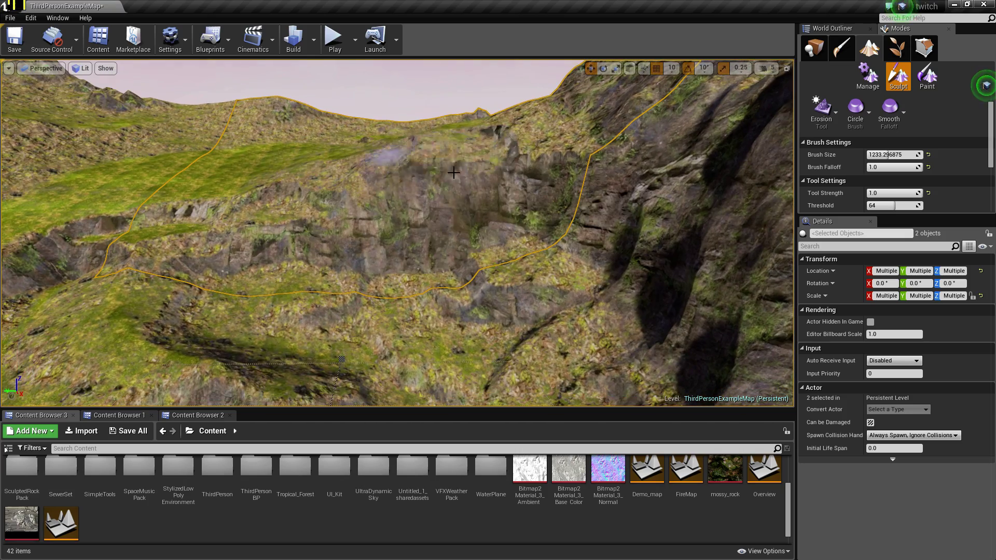
mouse_move(588, 193)
mouse_down()
mouse_move(716, 168)
mouse_move(413, 170)
mouse_up()
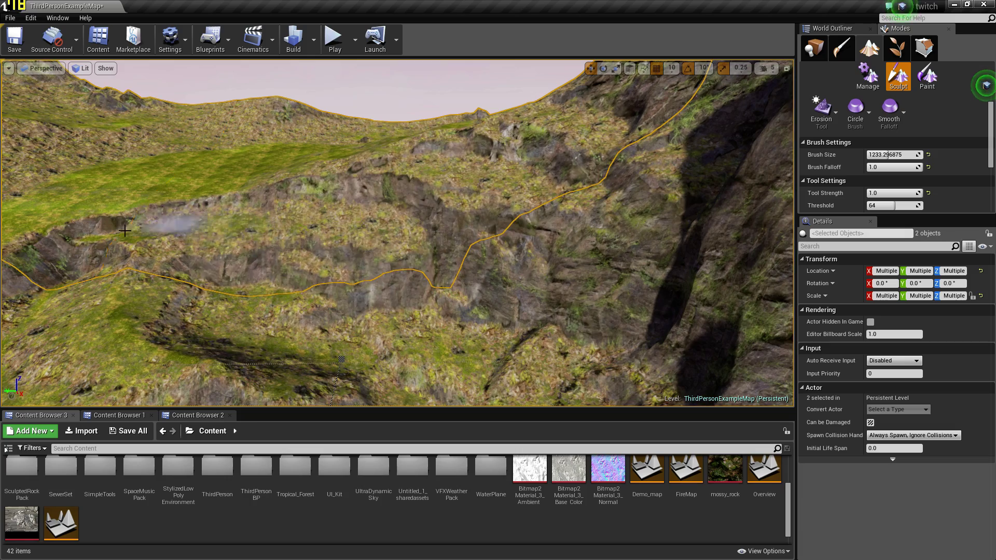
mouse_move(125, 231)
mouse_down()
mouse_move(123, 264)
mouse_move(654, 223)
mouse_up()
right_drag(669, 243, 768, 291)
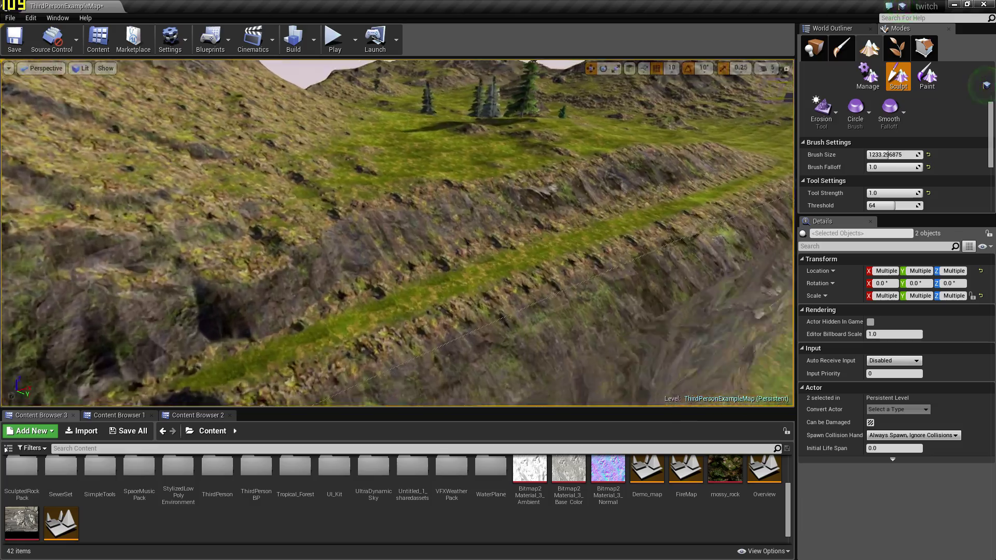
mouse_move(397, 233)
right_down()
mouse_move(469, 249)
mouse_move(563, 239)
mouse_move(625, 207)
mouse_move(677, 203)
mouse_move(641, 229)
mouse_move(511, 265)
mouse_move(449, 269)
mouse_move(283, 223)
mouse_move(337, 270)
mouse_move(456, 306)
mouse_move(498, 338)
mouse_move(607, 286)
mouse_move(490, 247)
right_up()
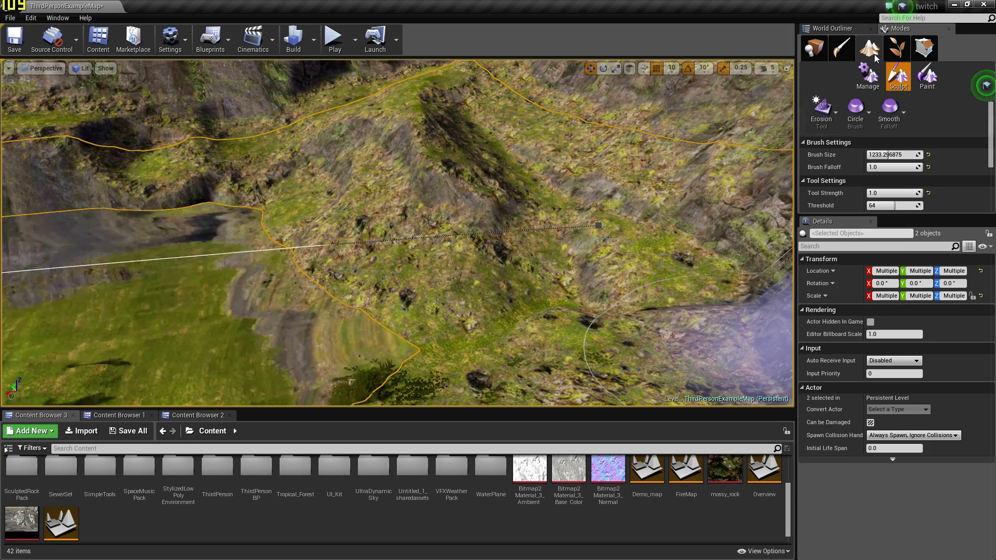
Step: Leave landscape sculpting and select the RiverTool actor in the level
click(842, 27)
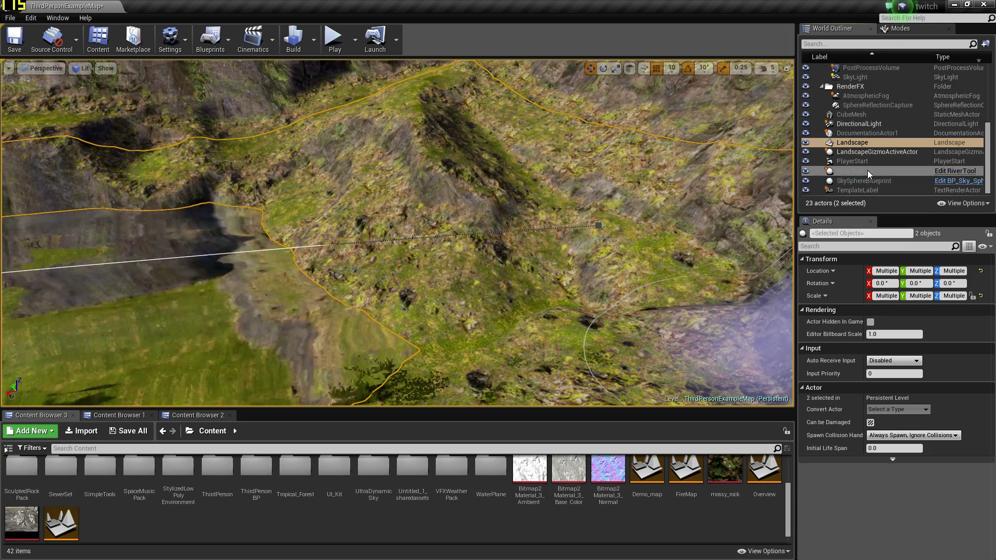
click(887, 29)
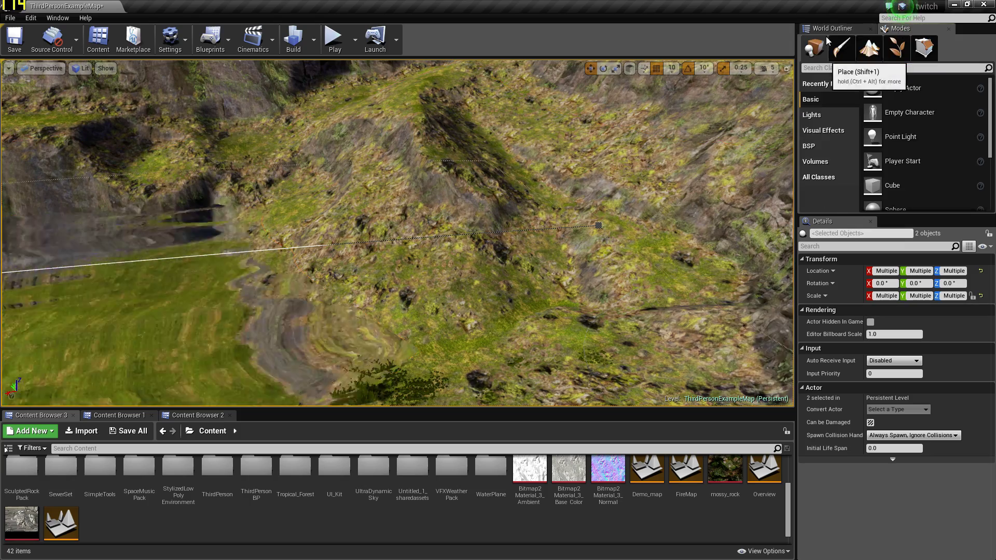
click(830, 30)
click(894, 30)
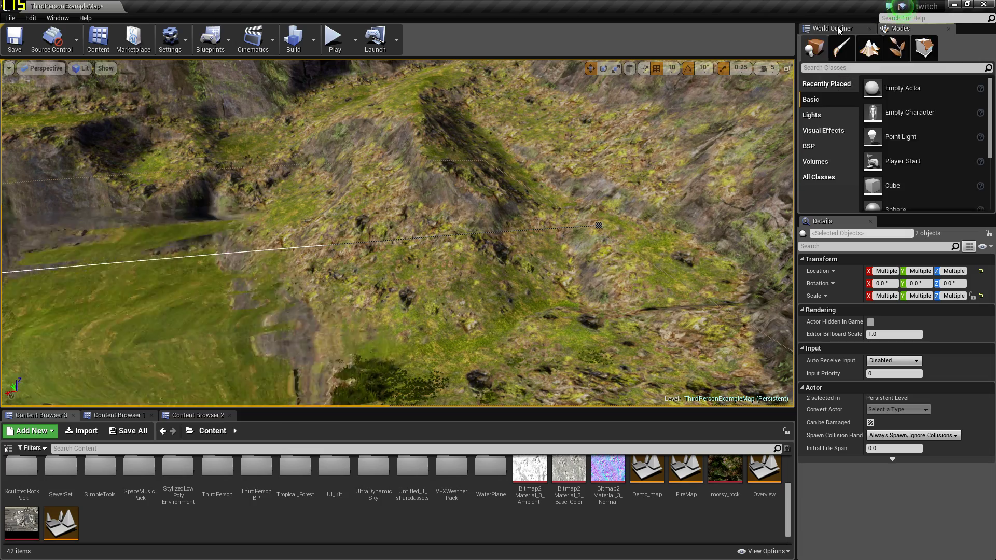
click(837, 27)
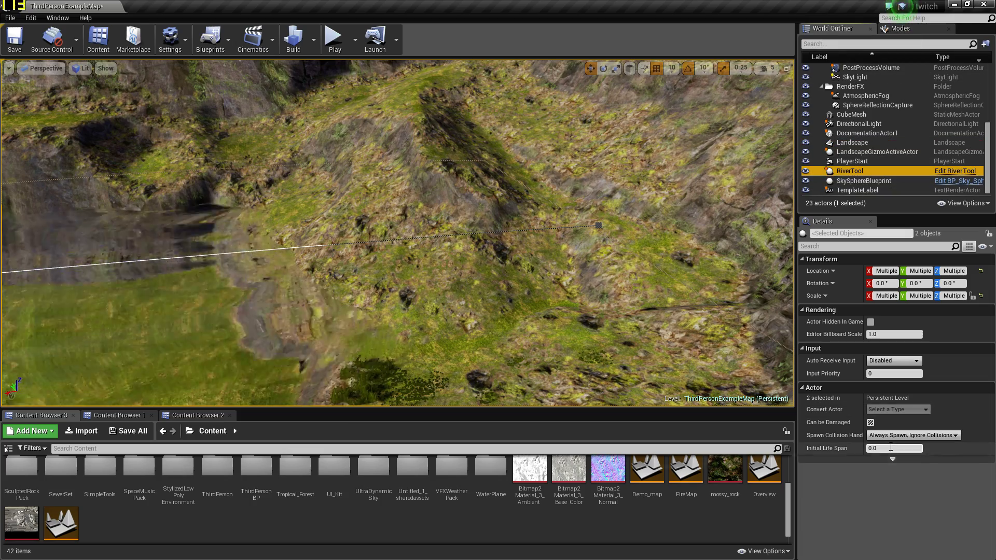
click(870, 181)
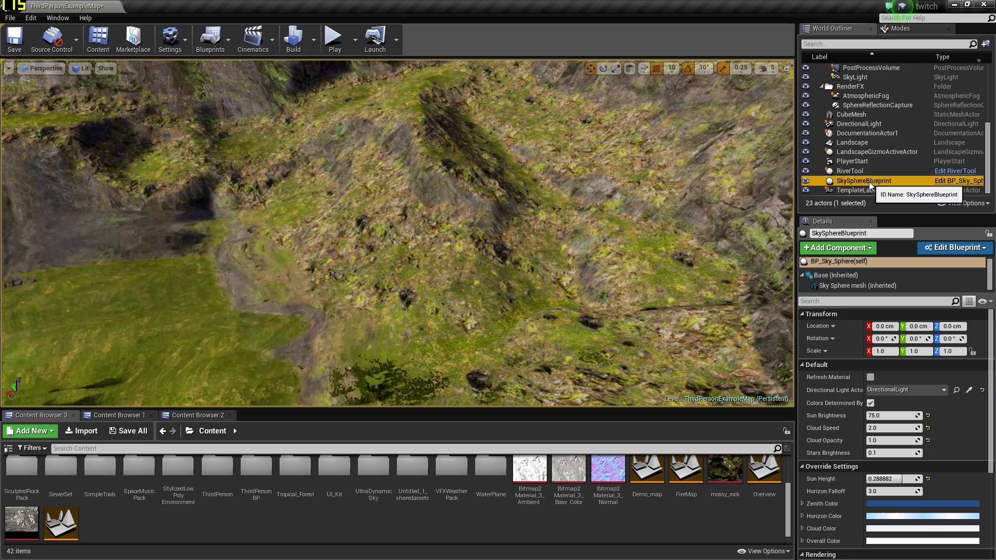
click(851, 172)
Step: Look through the river settings and try toggling the Update Splines? option from inside the channel
scroll(908, 429, down, 2)
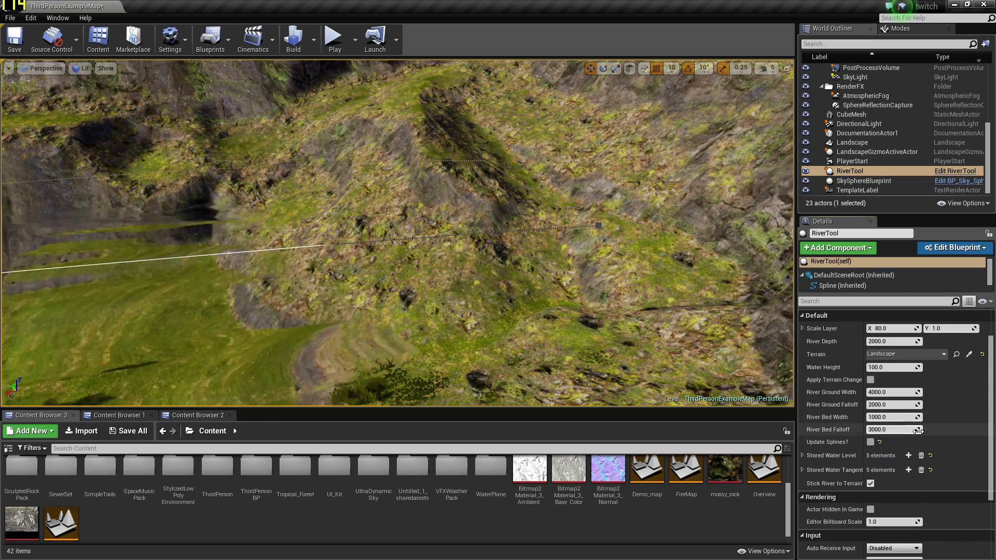
scroll(920, 436, down, 2)
scroll(920, 436, down, 2)
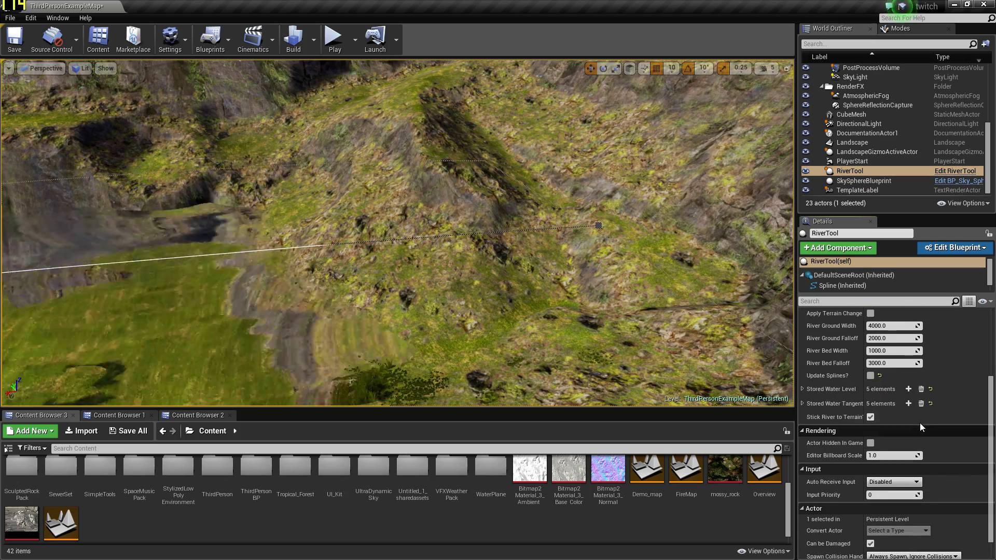
right_drag(571, 259, 553, 211)
key(w)
key(w)
key(w)
key(e)
key(w)
click(871, 375)
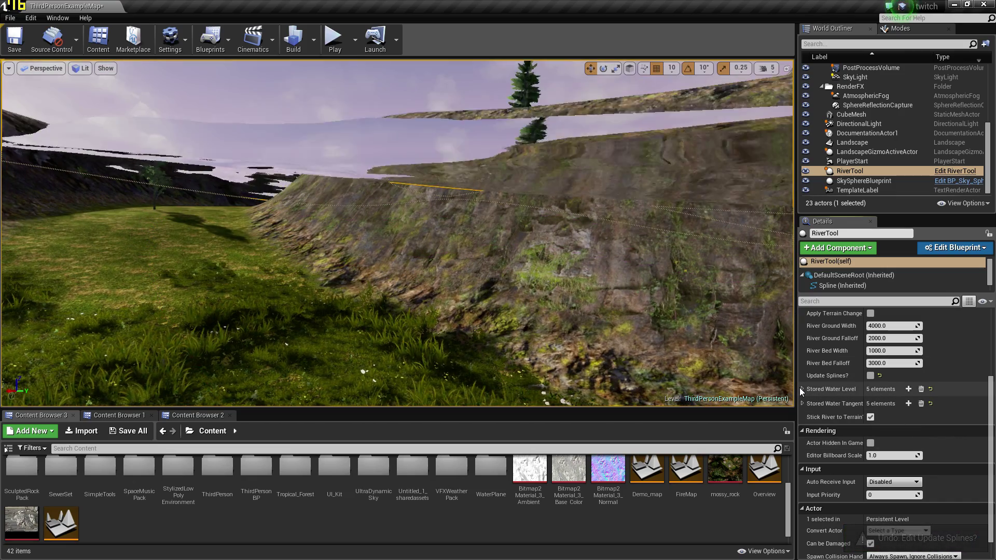
Step: Expand the river's Stored Water Level and Stored Water Tangent lists and examine their point values
click(803, 389)
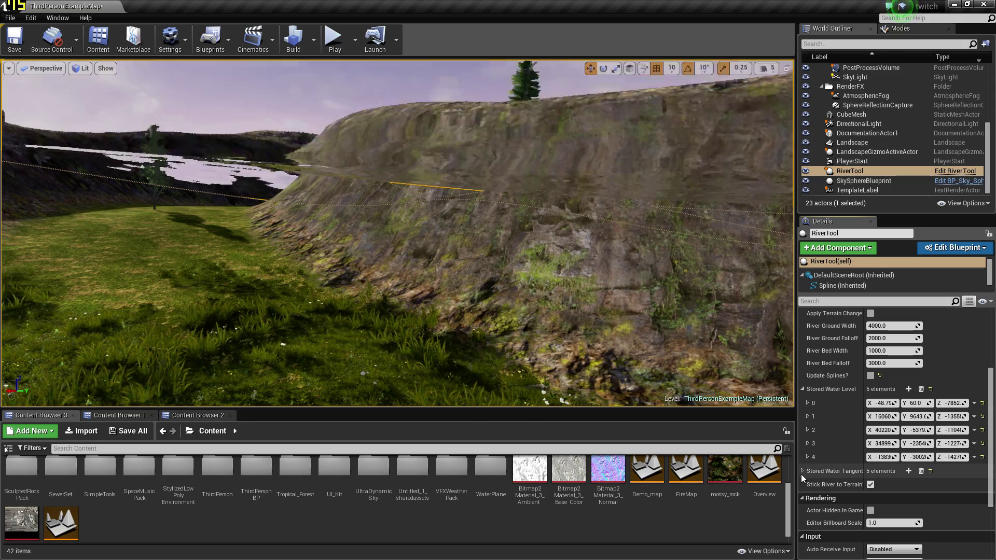
click(802, 472)
scroll(857, 471, down, 5)
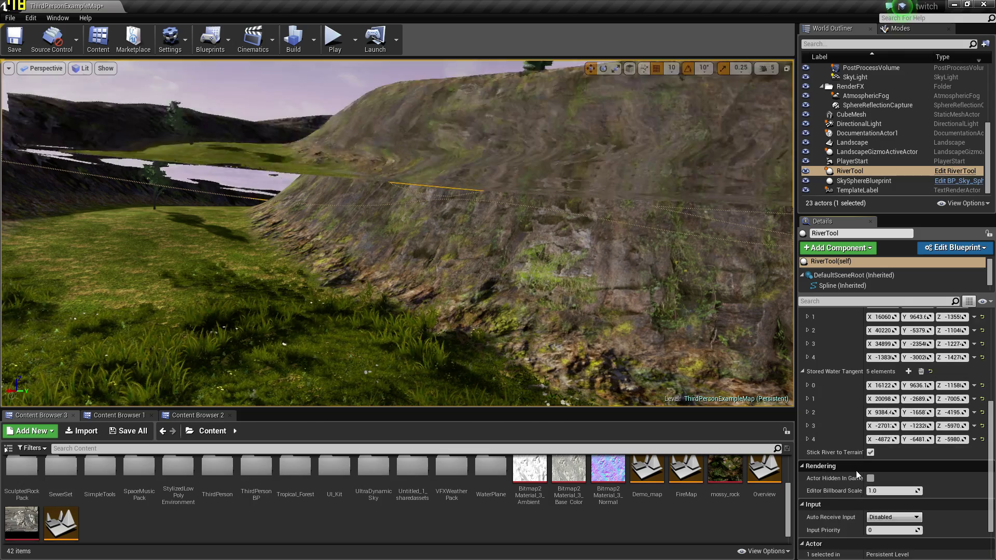
scroll(912, 404, up, 10)
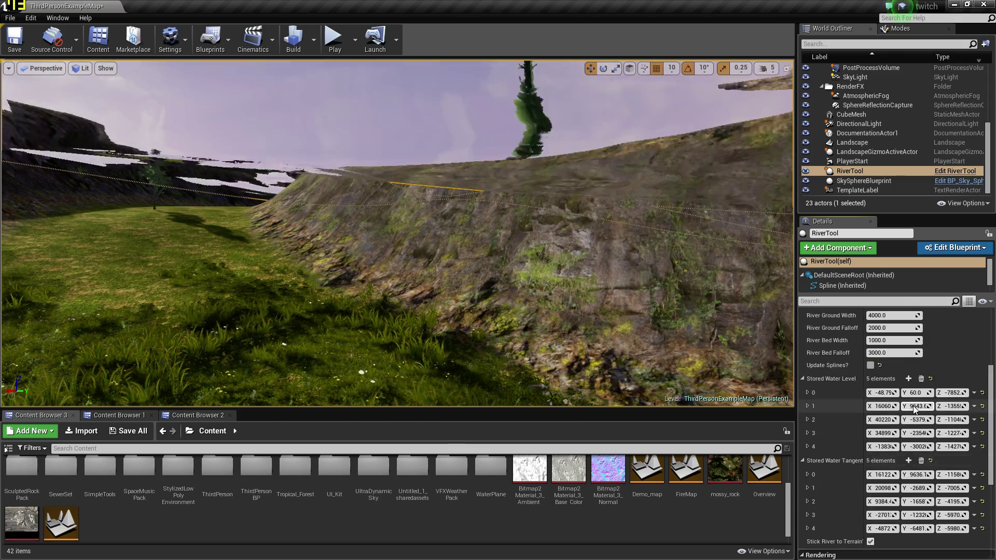
scroll(913, 408, up, 1)
click(920, 403)
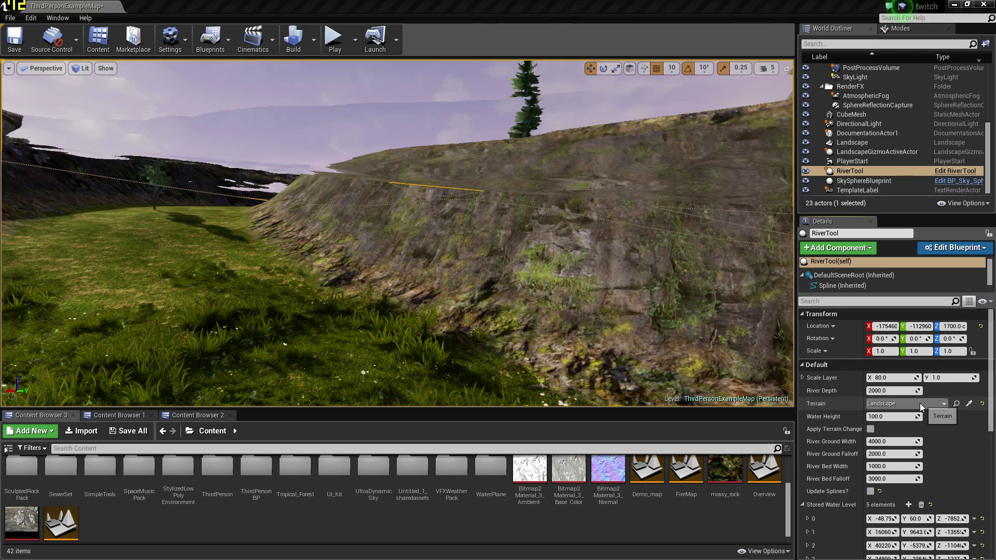
click(920, 403)
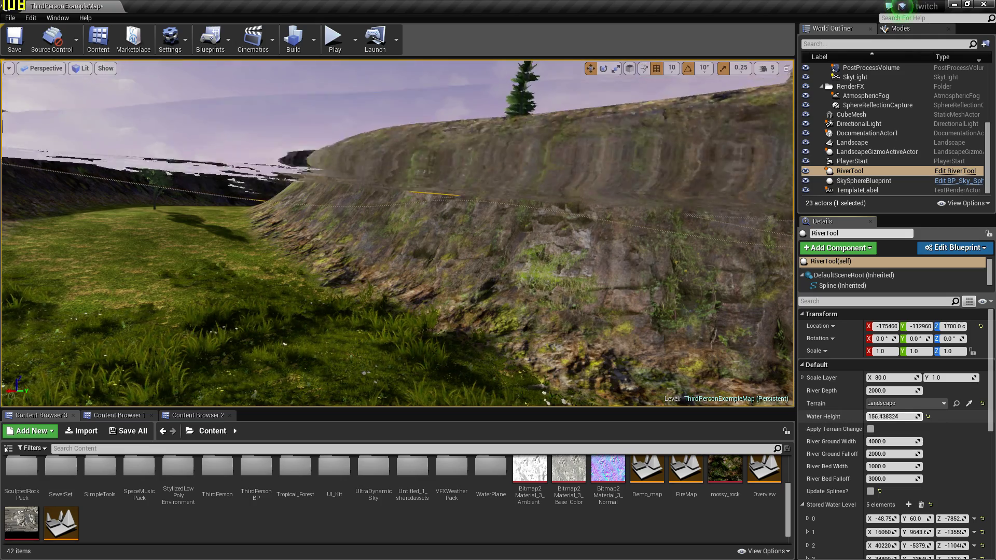
Step: Raise the river's Water Height to about 419.46 and inspect the water along the channel
drag(891, 417, 916, 417)
right_drag(397, 233, 99, 202)
right_click(574, 232)
right_drag(550, 239, 550, 358)
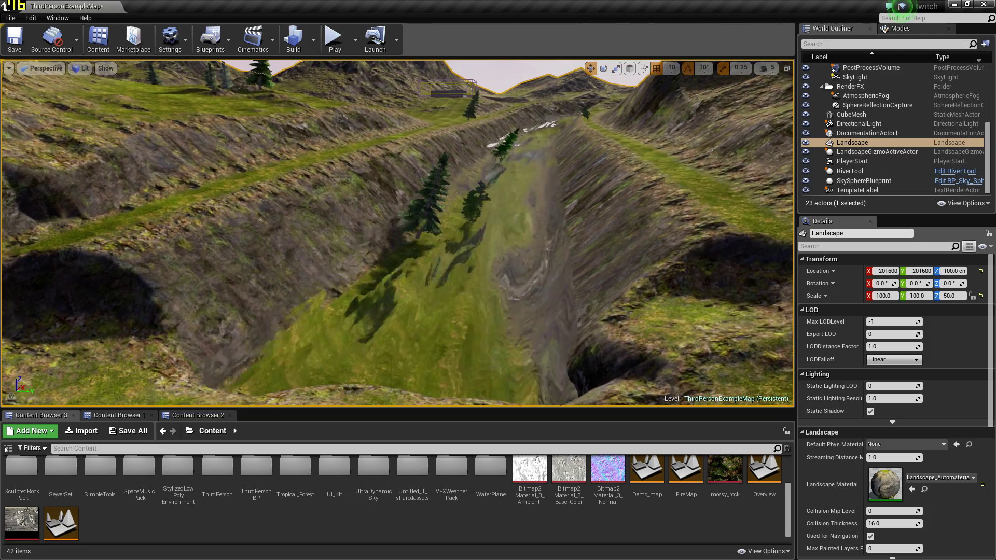
right_drag(619, 280, 620, 280)
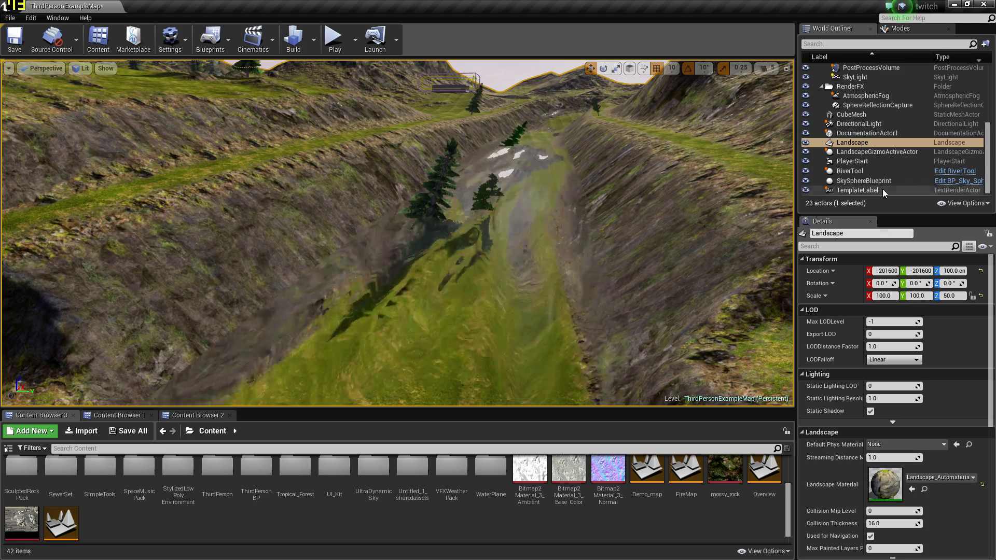
Step: Reselect the RiverTool actor and look through its full list of properties
click(882, 171)
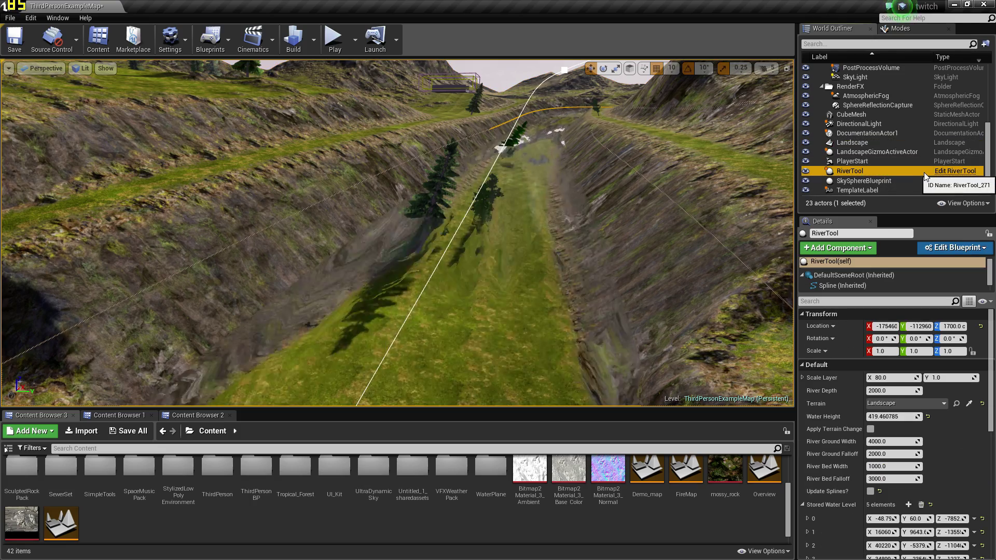
scroll(924, 413, down, 10)
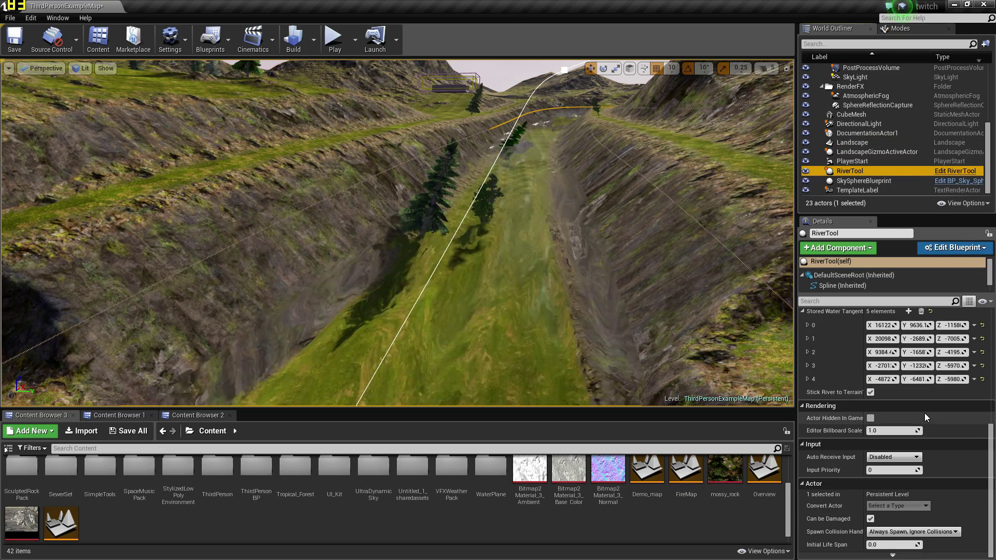
scroll(924, 413, up, 10)
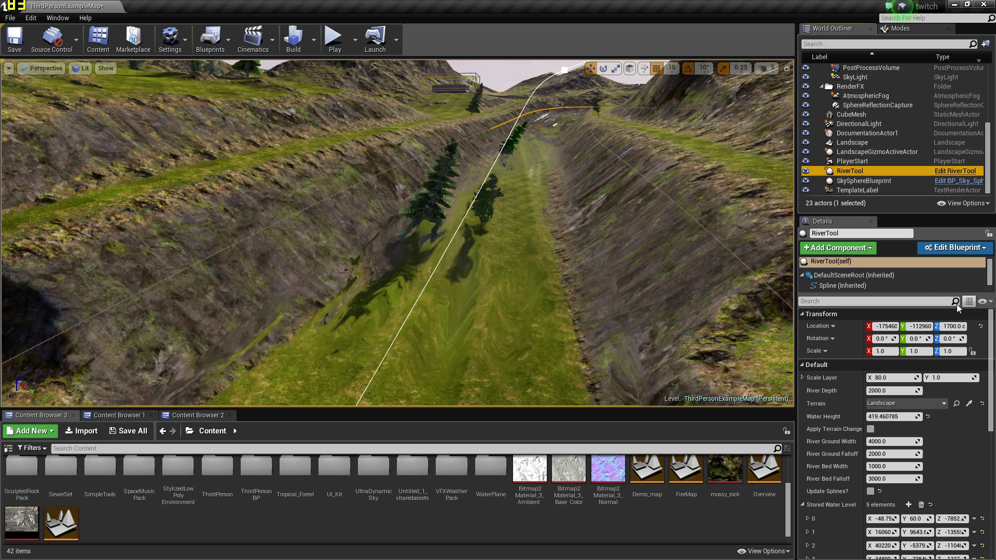
Step: Select the river's Spline component and examine its properties and its path along the channel
click(856, 286)
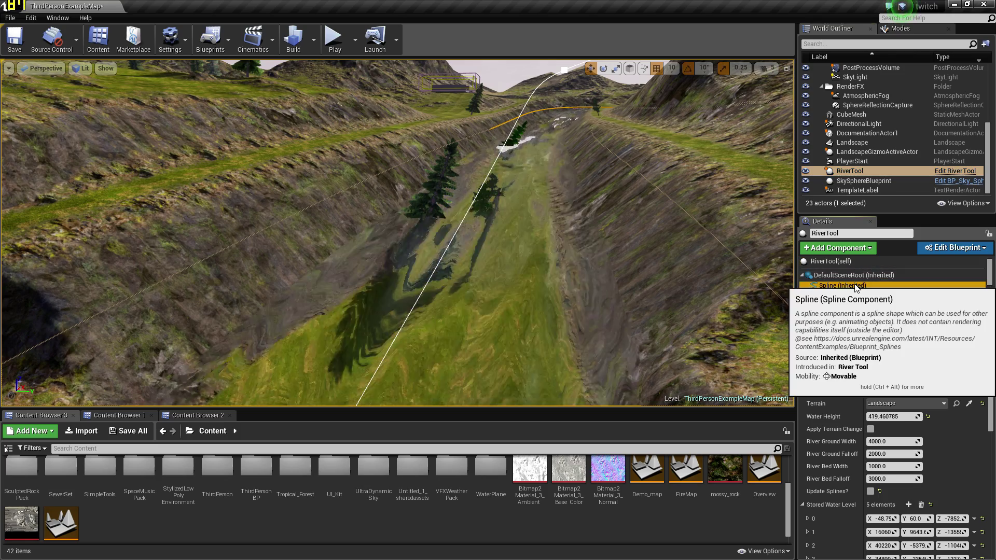
scroll(950, 481, down, 2)
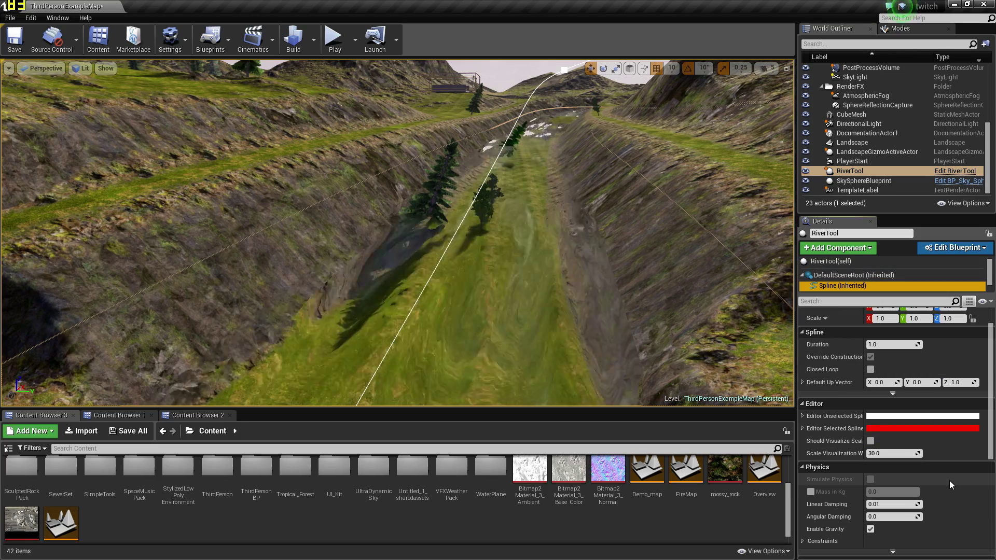
scroll(949, 480, down, 3)
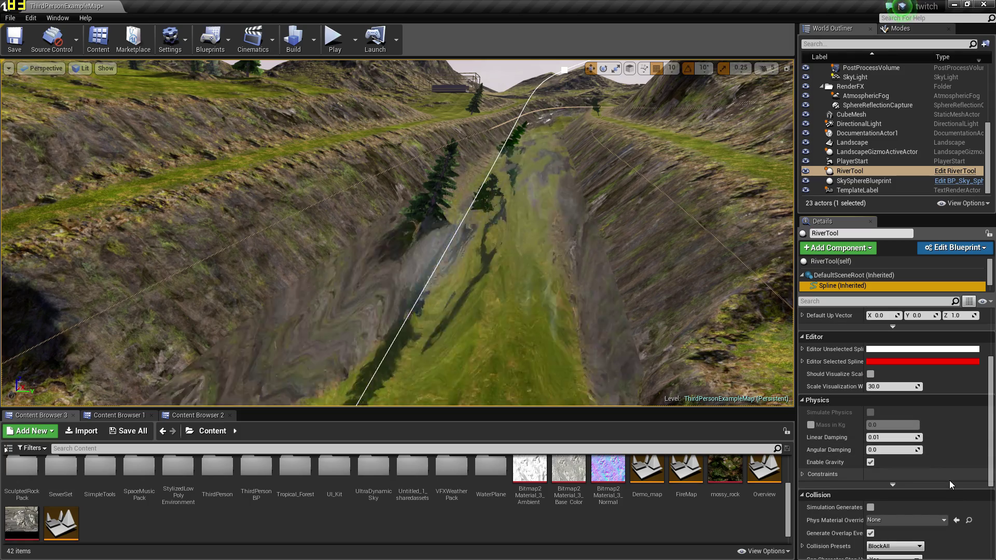
mouse_move(677, 299)
right_down()
mouse_move(670, 353)
mouse_move(648, 384)
mouse_move(643, 374)
mouse_move(672, 316)
right_up()
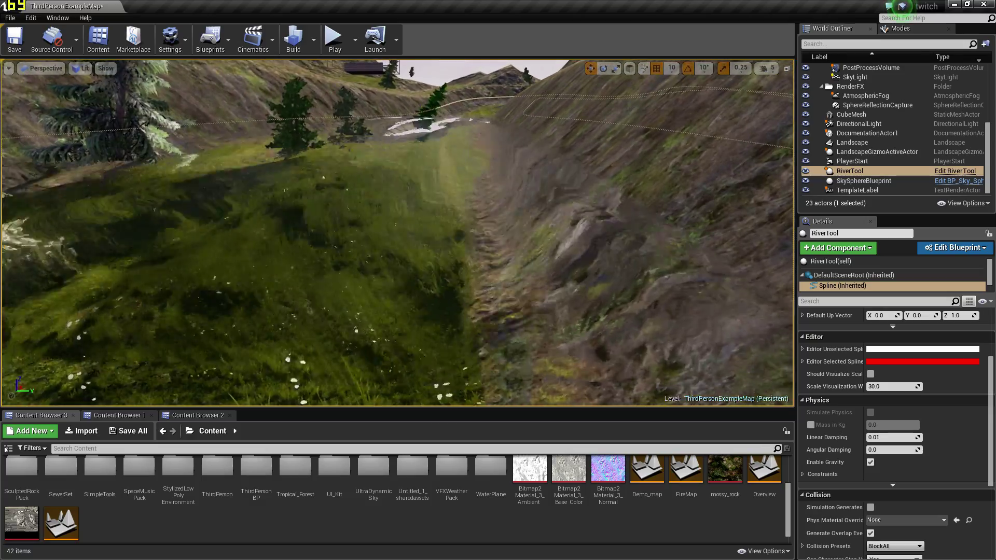
mouse_move(452, 195)
right_down()
mouse_move(438, 213)
mouse_move(443, 184)
right_up()
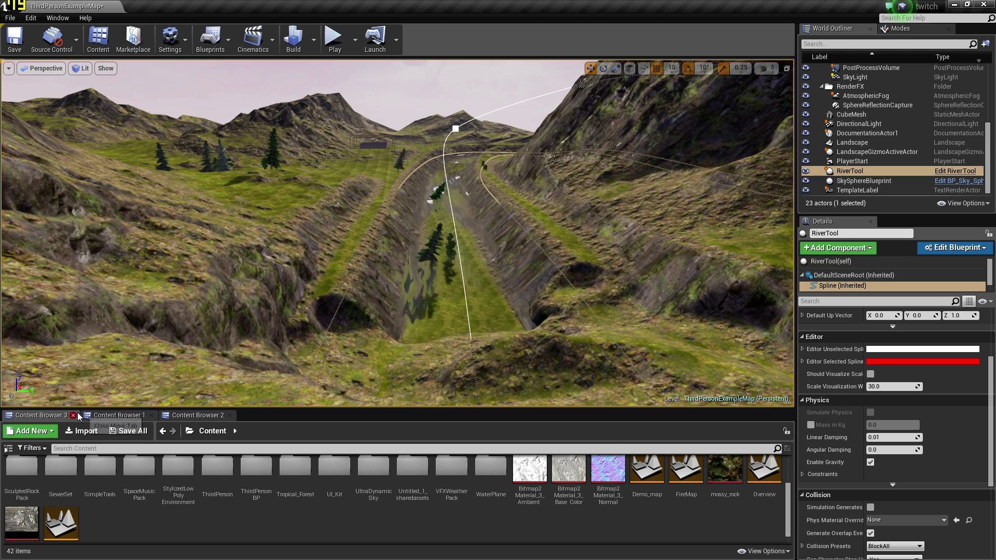